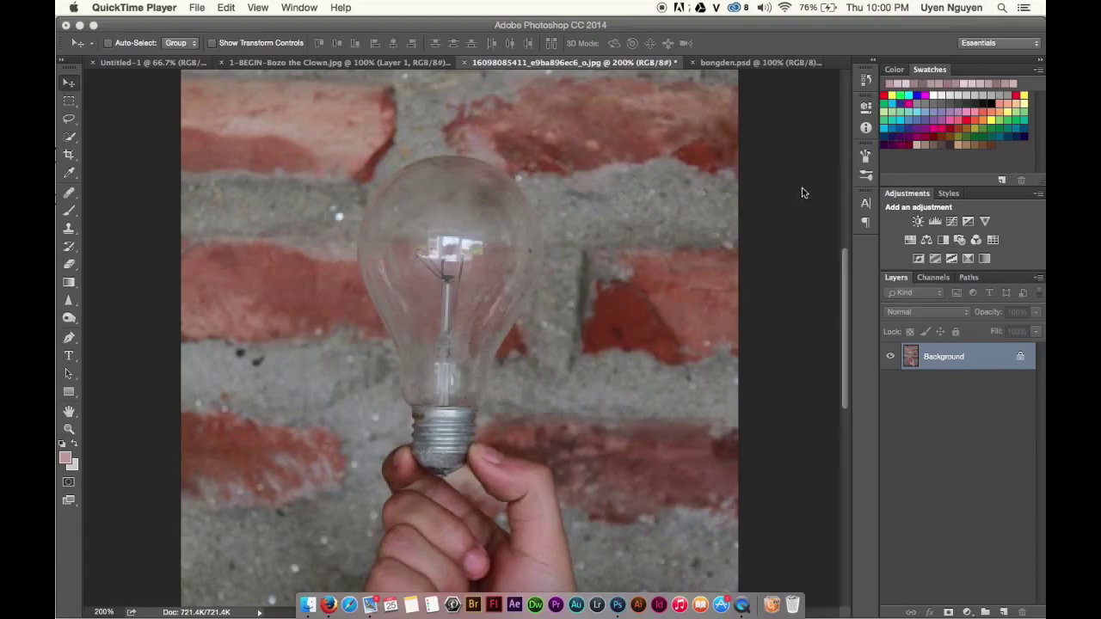
Display the bulb's work path on the canvas from the Paths panel.
{"action": "left_click", "coordinate": [926, 409]}
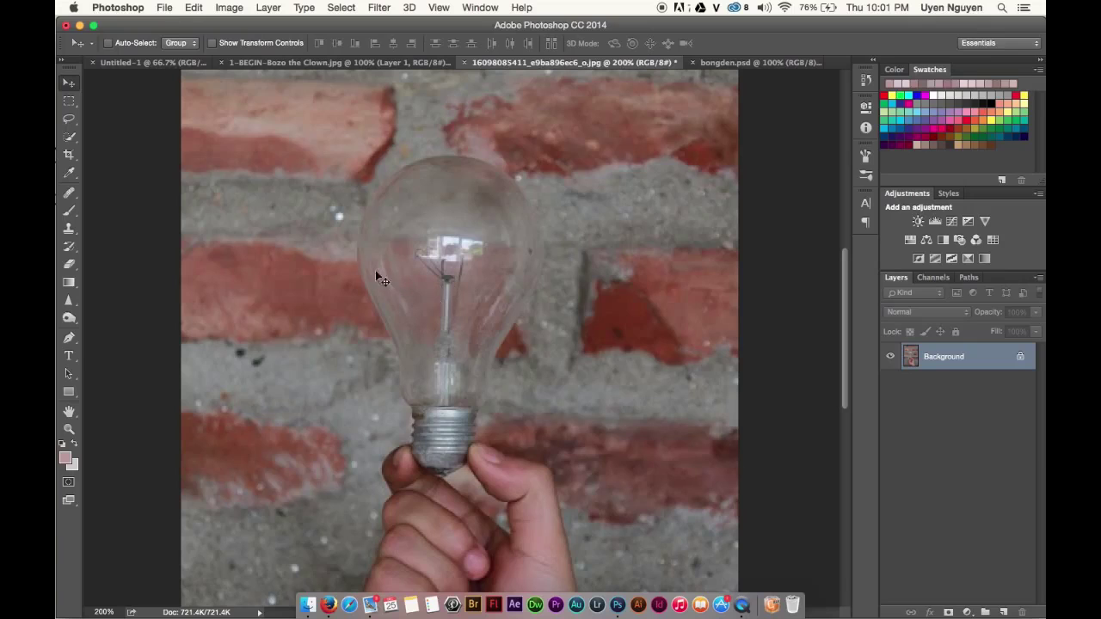
{"action": "left_click", "coordinate": [69, 341]}
{"action": "left_click", "coordinate": [969, 278]}
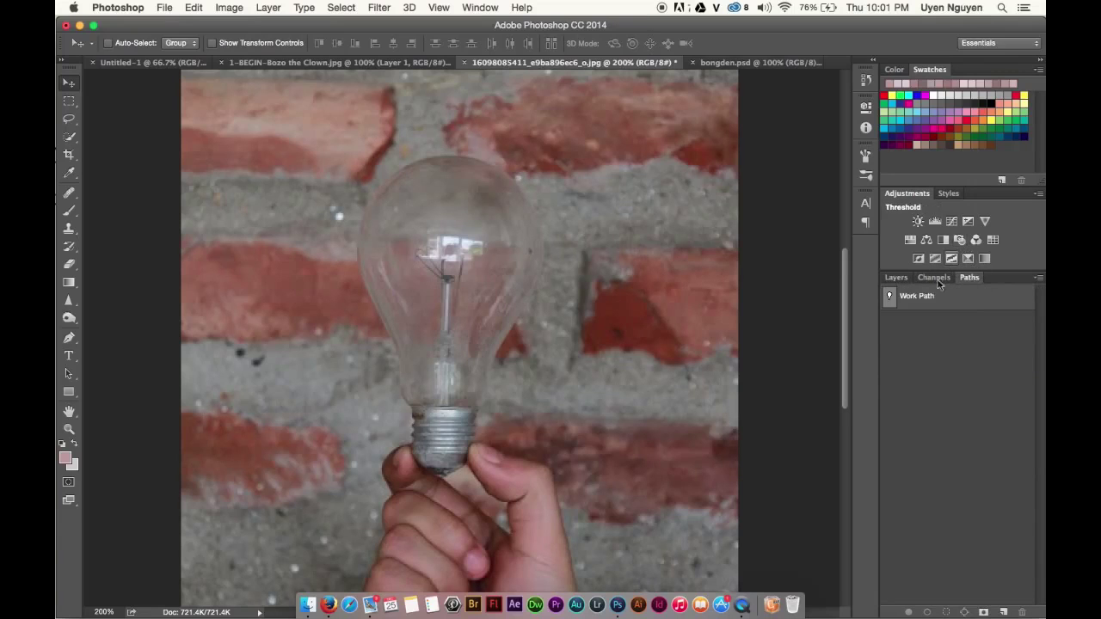
{"action": "left_click", "coordinate": [937, 305]}
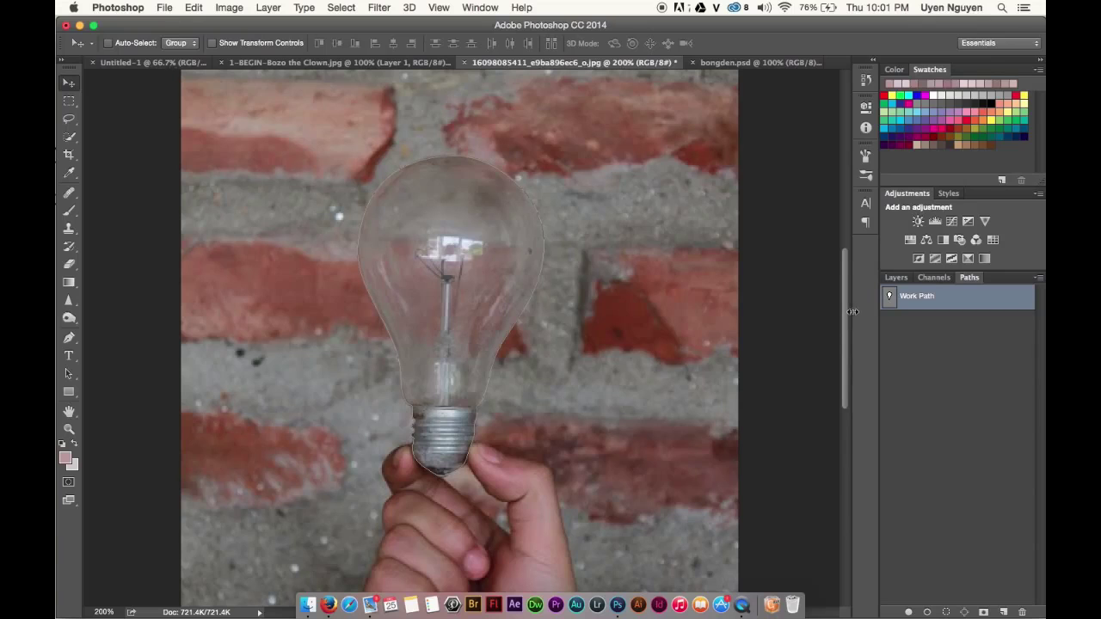
Make a 0-pixel-feather selection from the bulb path, then switch to bongden.psd.
{"action": "left_click", "coordinate": [897, 277]}
{"action": "key", "text": "p"}
{"action": "right_click", "coordinate": [474, 261]}
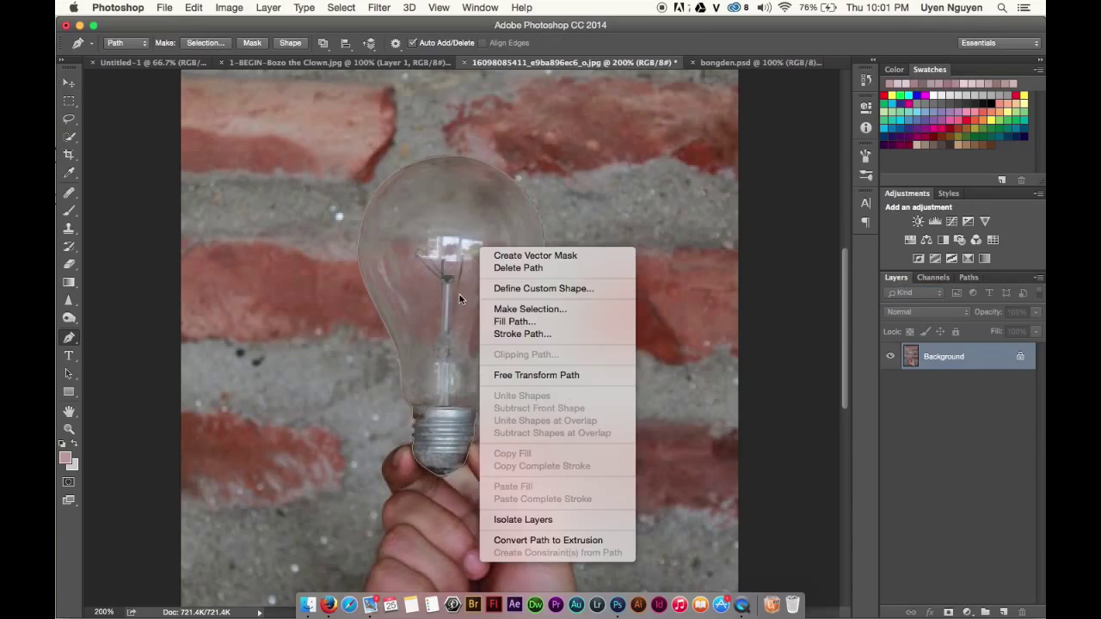
{"action": "left_click", "coordinate": [537, 309]}
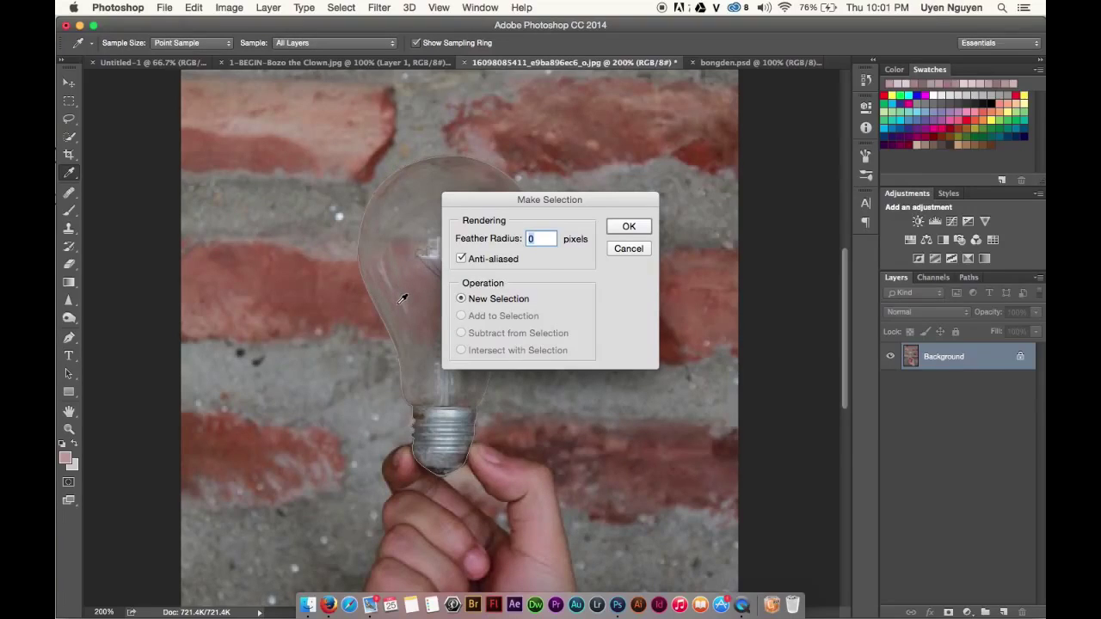
{"action": "left_click", "coordinate": [535, 239]}
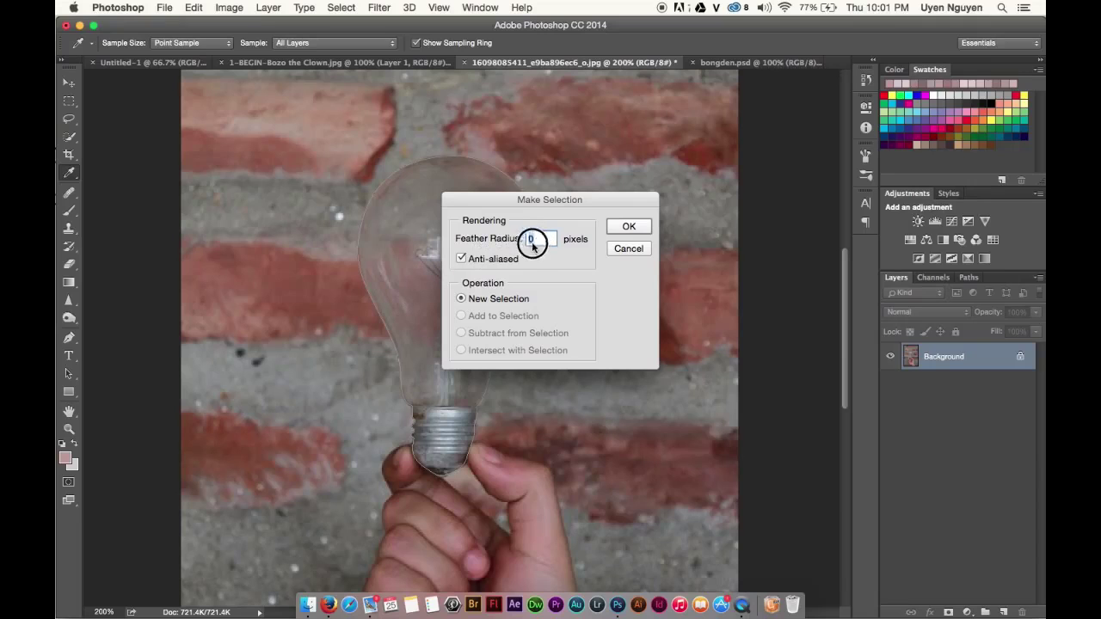
{"action": "left_click", "coordinate": [629, 225]}
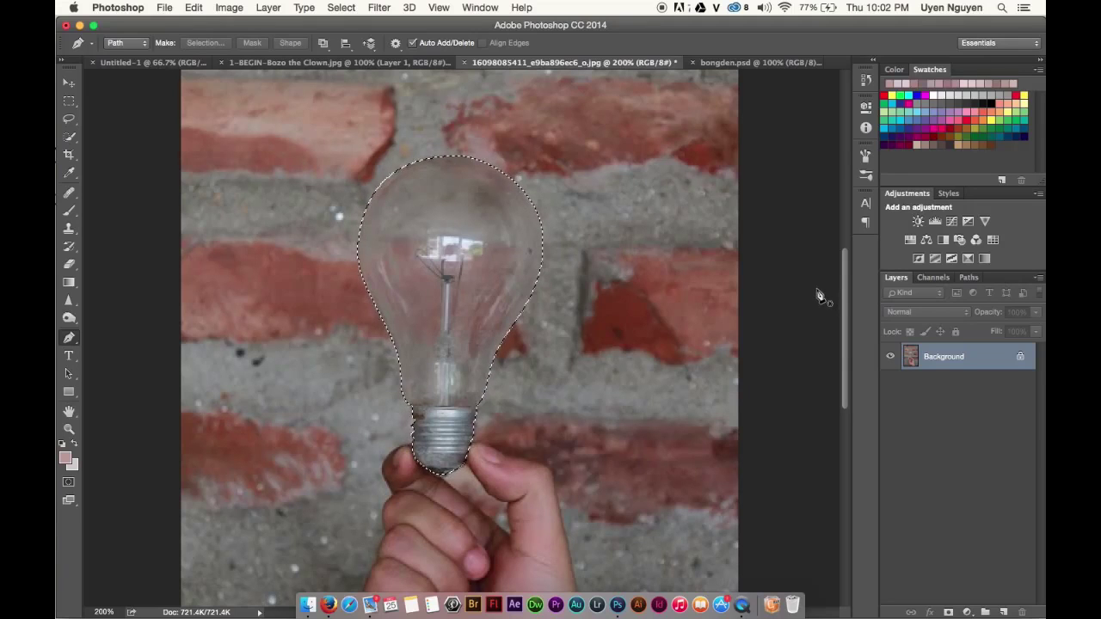
{"action": "left_click", "coordinate": [747, 63]}
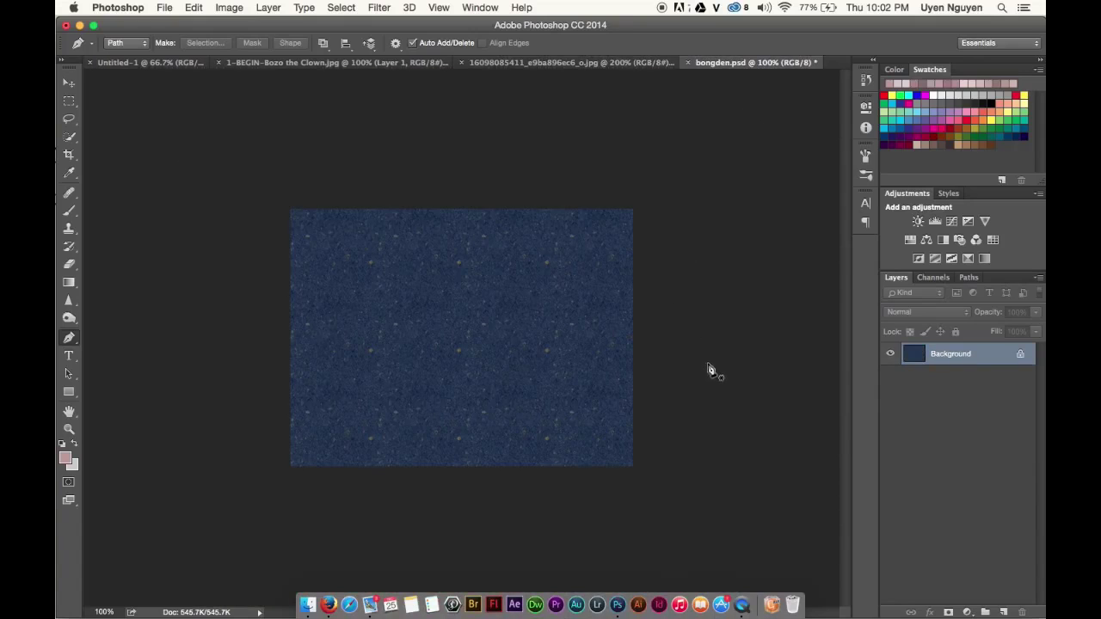
Paste the bulb onto bongden.psd's blue background as Layer 1 and show its channels.
{"action": "scroll", "coordinate": [710, 374], "scroll_direction": "up", "scroll_amount": 2}
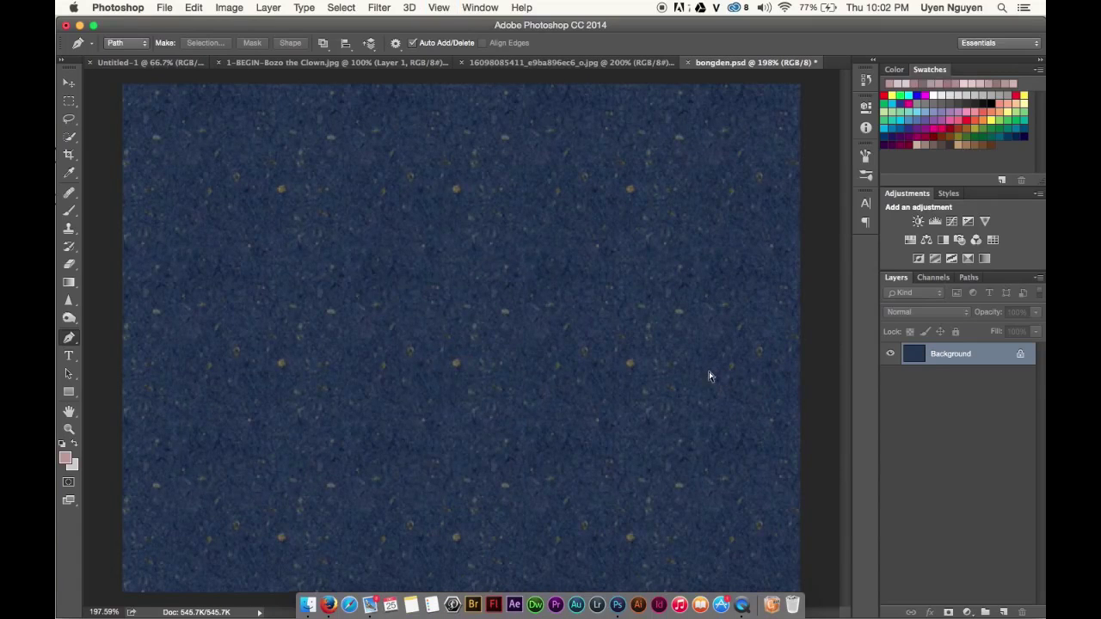
{"action": "key", "text": "super+v"}
{"action": "key", "text": "v"}
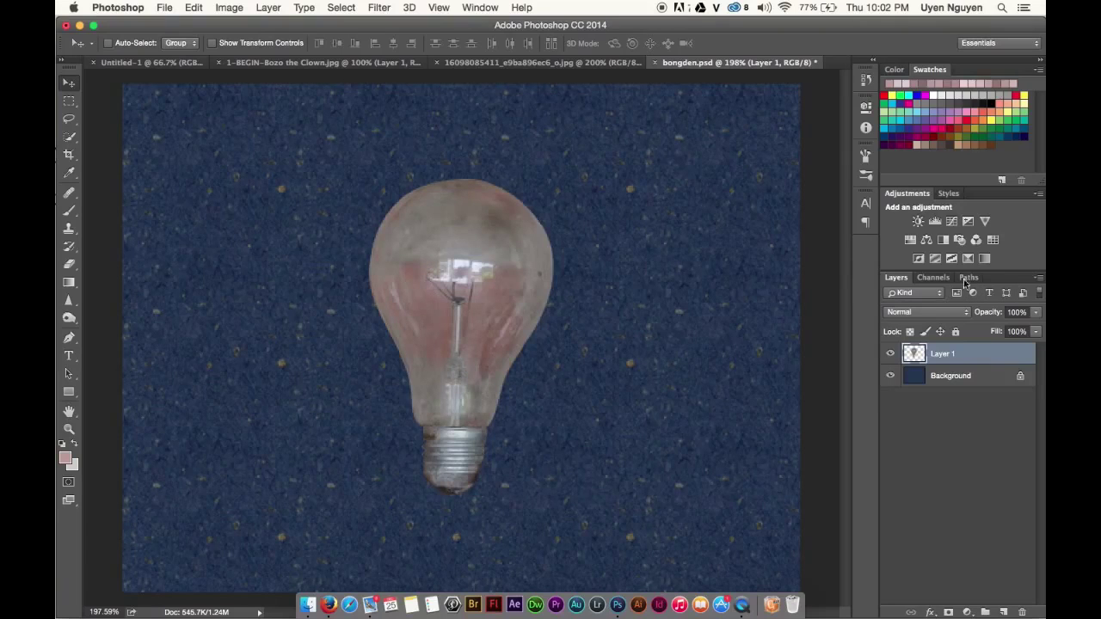
{"action": "left_click", "coordinate": [937, 278]}
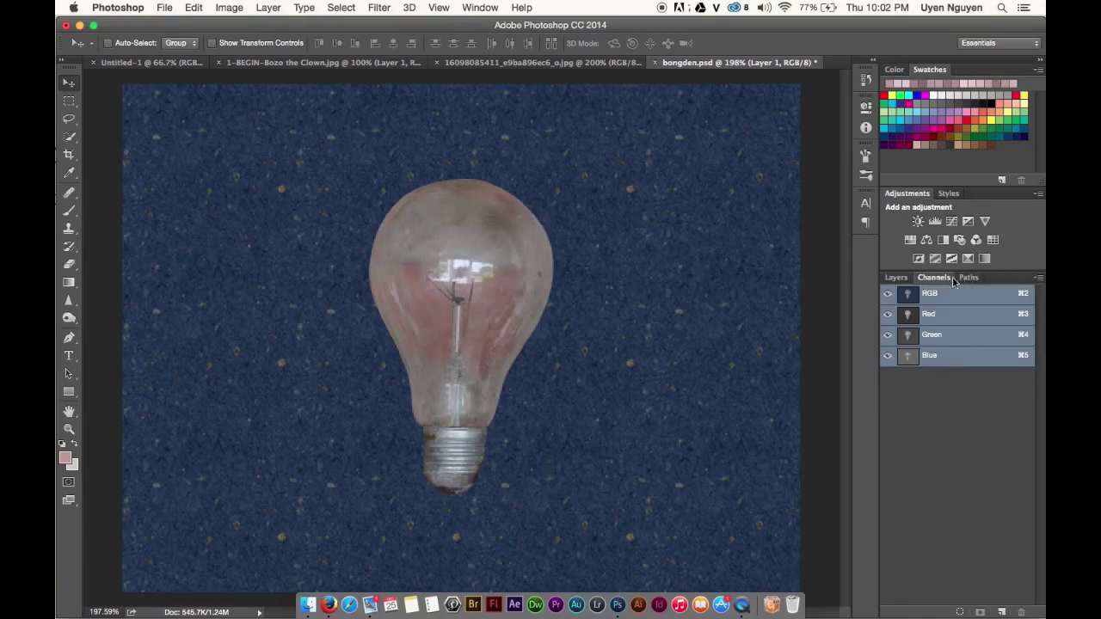
Compare the Red, Green and Blue channels, then duplicate Blue as 'Blue copy'.
{"action": "left_click", "coordinate": [952, 356]}
{"action": "left_click", "coordinate": [949, 339]}
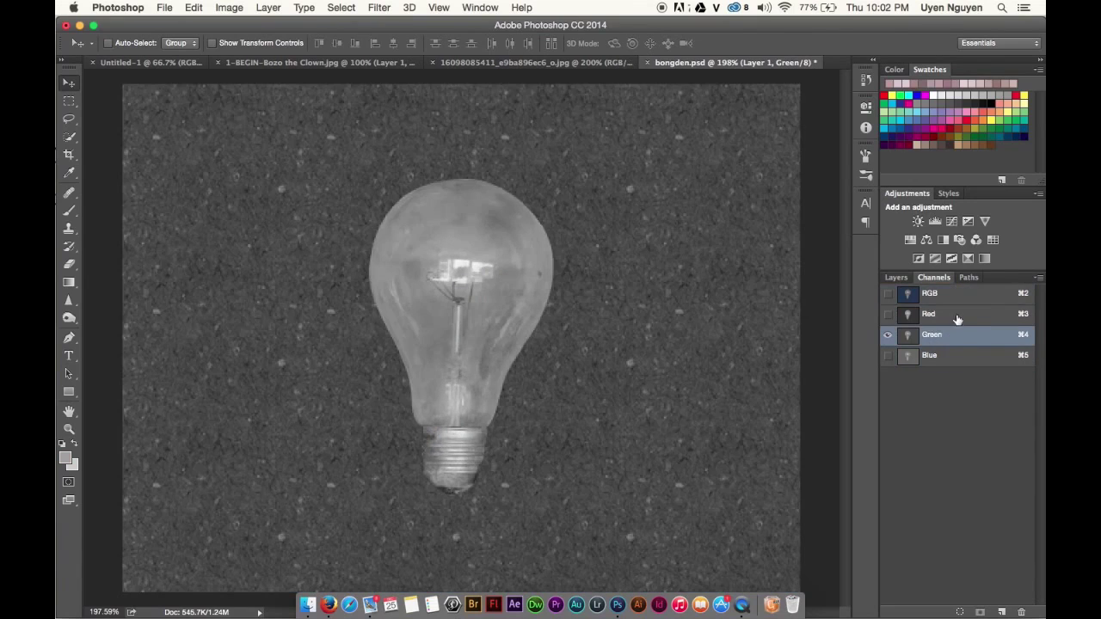
{"action": "left_click", "coordinate": [950, 316]}
{"action": "left_click", "coordinate": [951, 339]}
{"action": "left_click", "coordinate": [947, 355]}
{"action": "left_click", "coordinate": [947, 336]}
{"action": "left_click", "coordinate": [951, 355]}
{"action": "left_click", "coordinate": [955, 335]}
{"action": "left_click", "coordinate": [957, 355]}
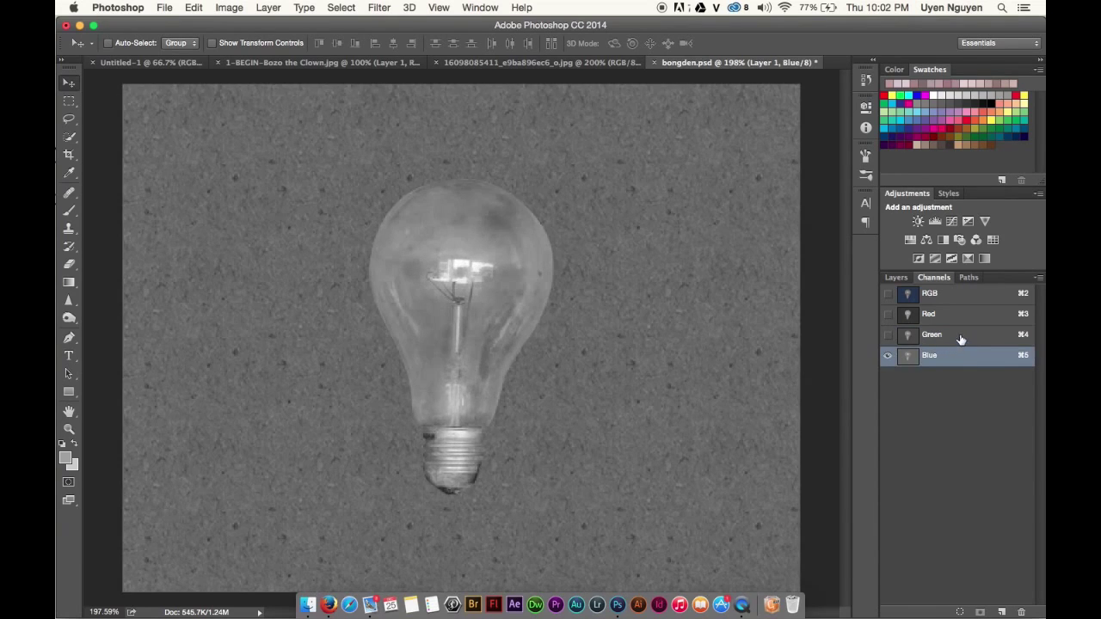
{"action": "left_click", "coordinate": [961, 337]}
{"action": "left_click", "coordinate": [954, 358]}
{"action": "left_click_drag", "start_coordinate": [942, 364], "coordinate": [1001, 612]}
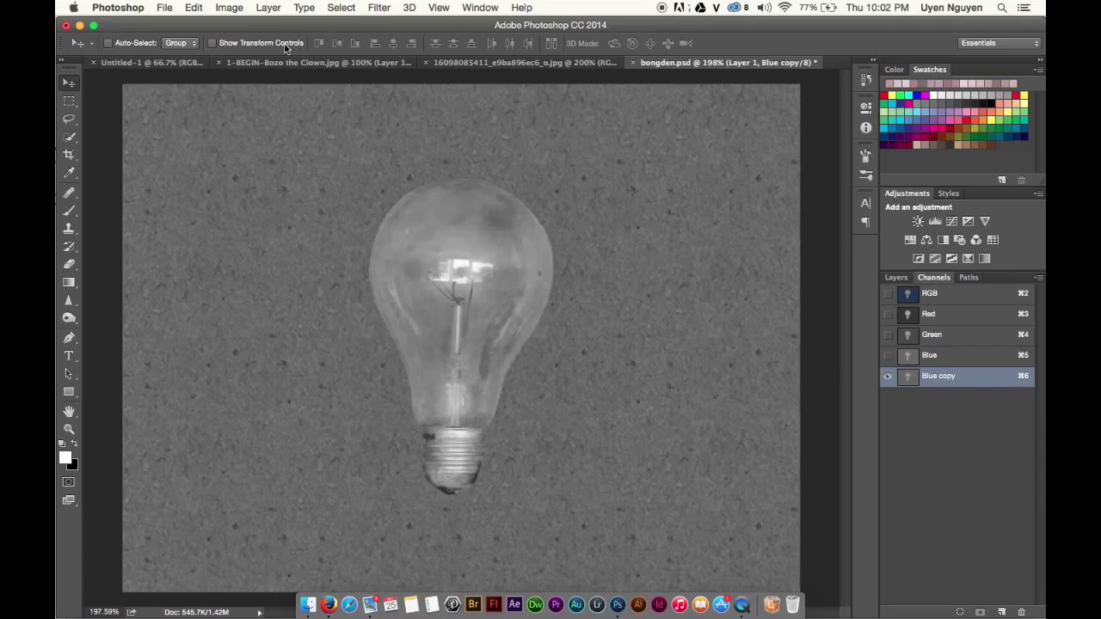
Apply Image onto Blue copy with Multiply blending at 50% opacity.
{"action": "left_click", "coordinate": [228, 8]}
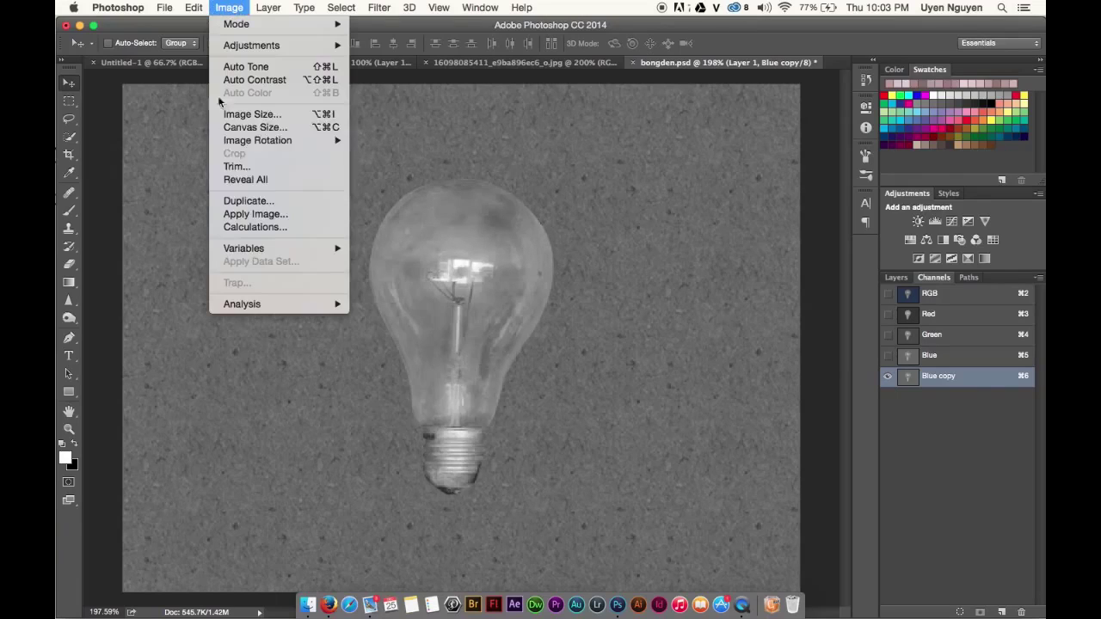
{"action": "left_click", "coordinate": [245, 214]}
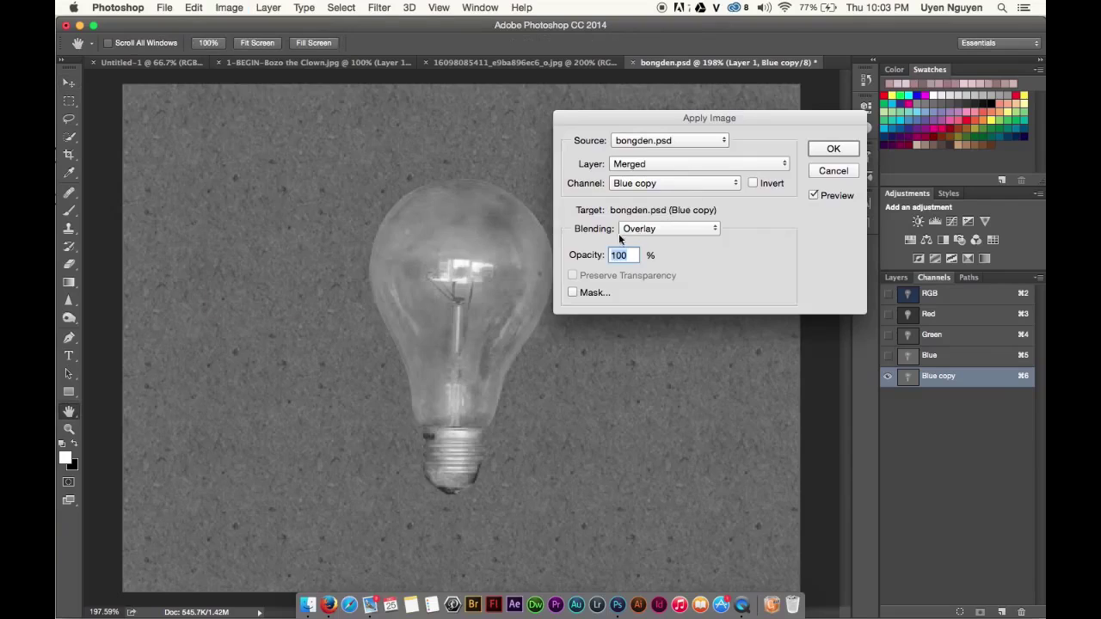
{"action": "left_click", "coordinate": [667, 229]}
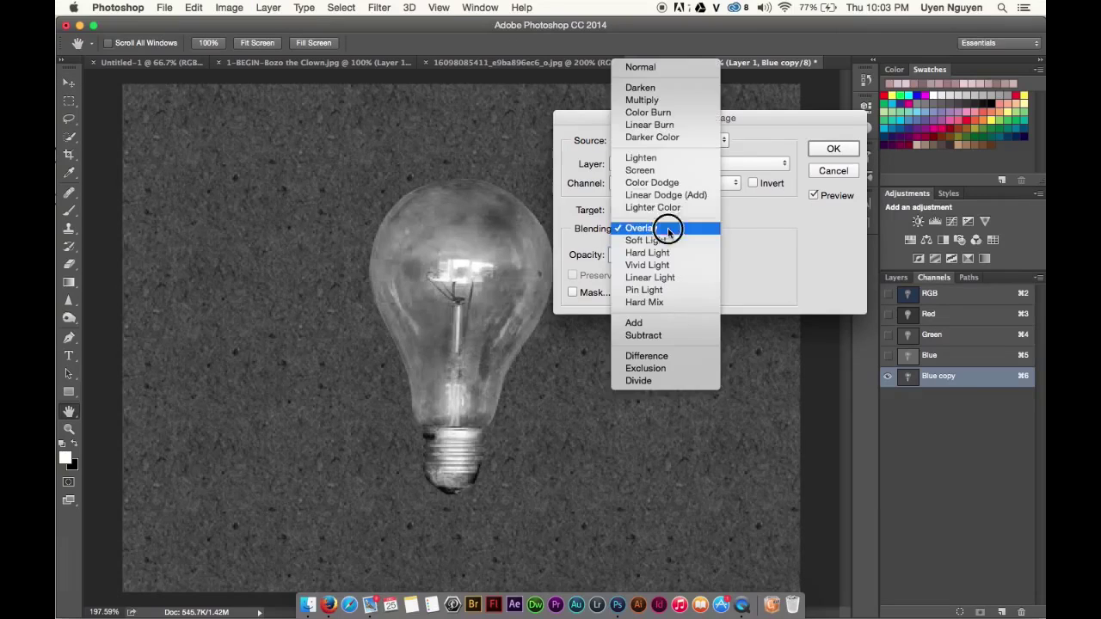
{"action": "left_click", "coordinate": [661, 101]}
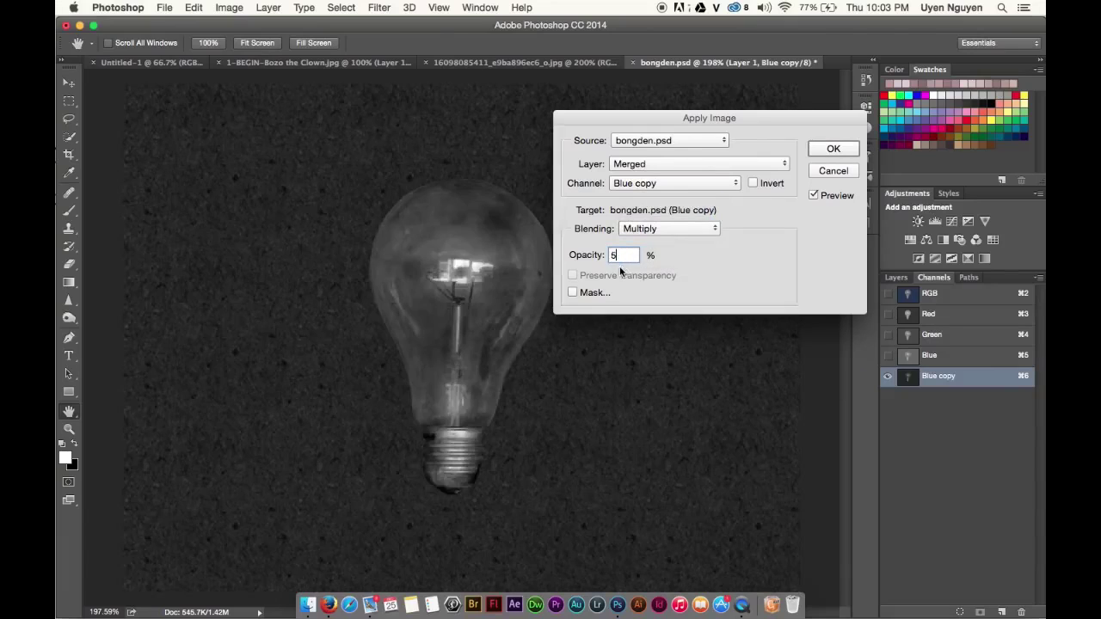
{"action": "type", "text": "0"}
{"action": "left_click", "coordinate": [833, 149]}
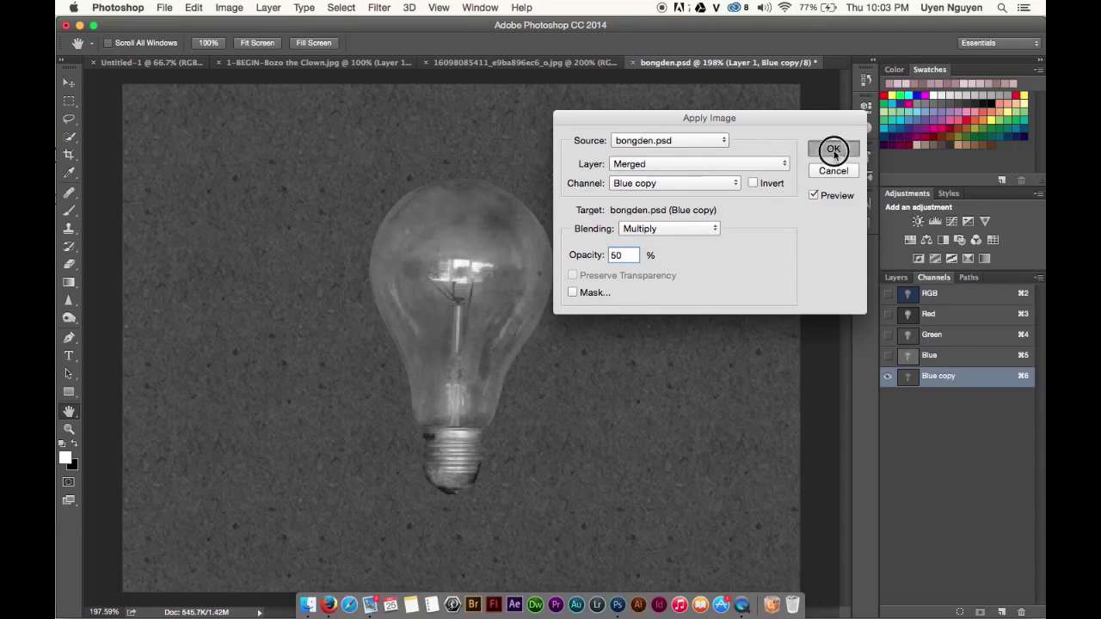
Apply Image onto Blue copy again with Overlay blending at 100% opacity.
{"action": "left_click", "coordinate": [231, 8]}
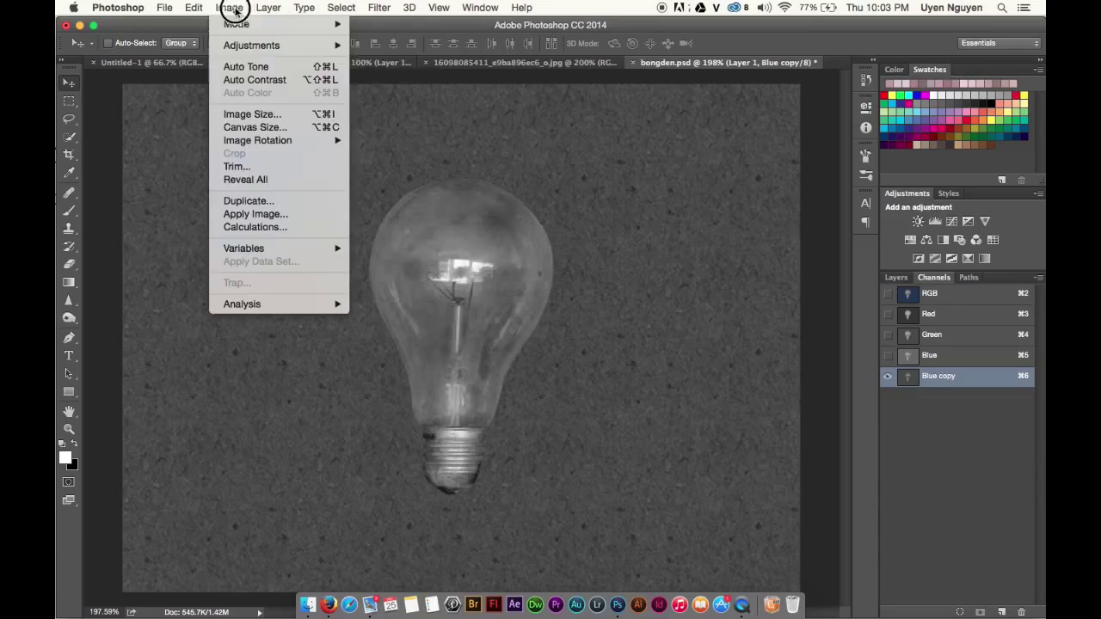
{"action": "left_click", "coordinate": [258, 214]}
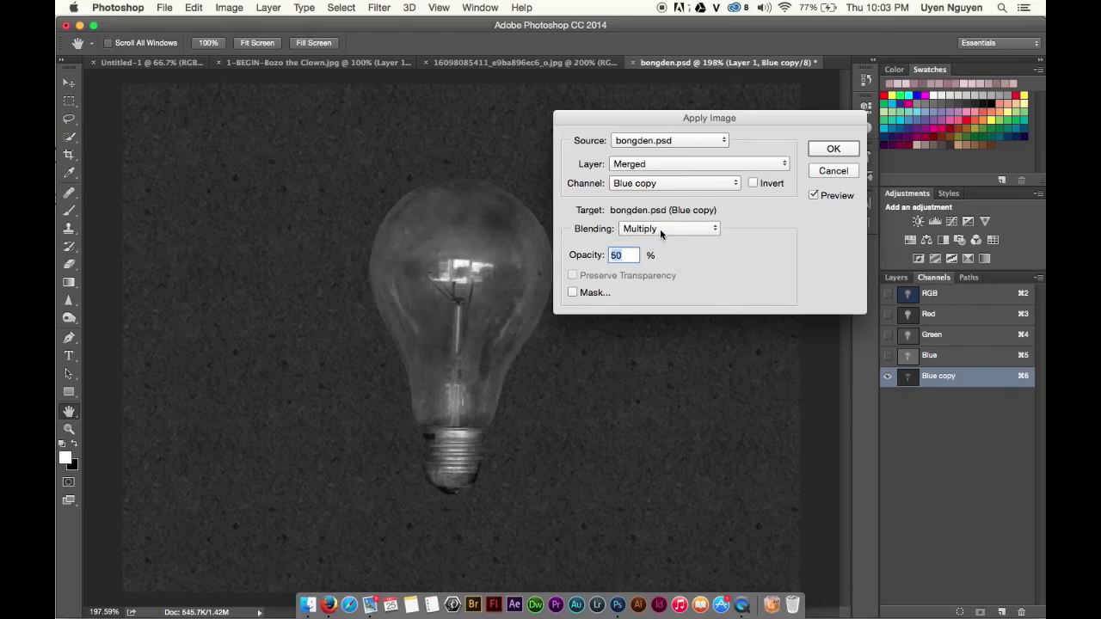
{"action": "left_click", "coordinate": [663, 228]}
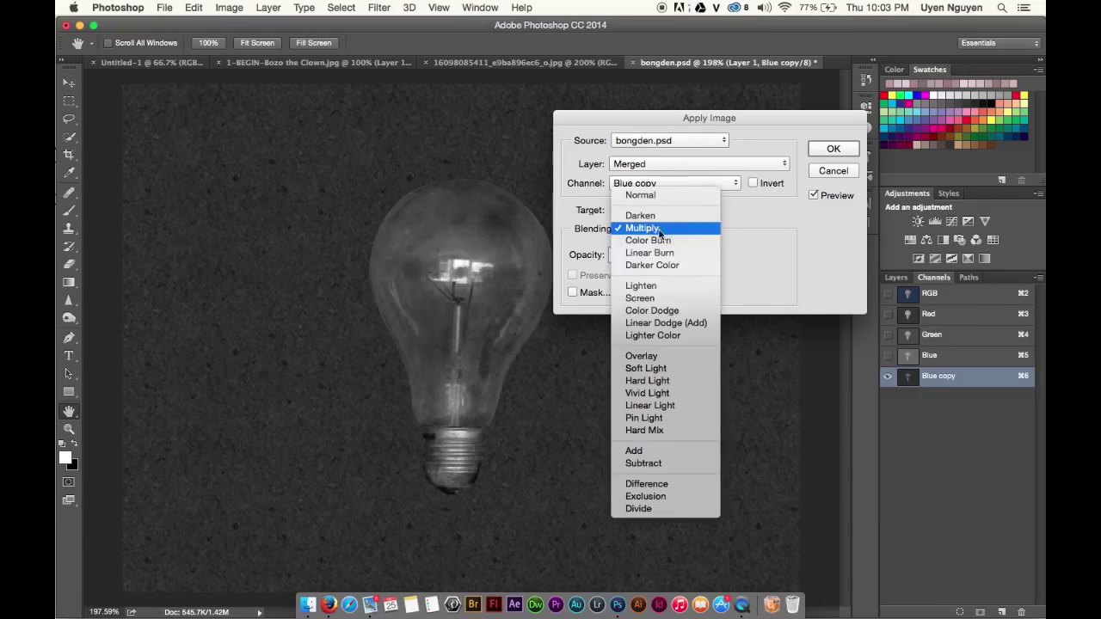
{"action": "left_click", "coordinate": [644, 355]}
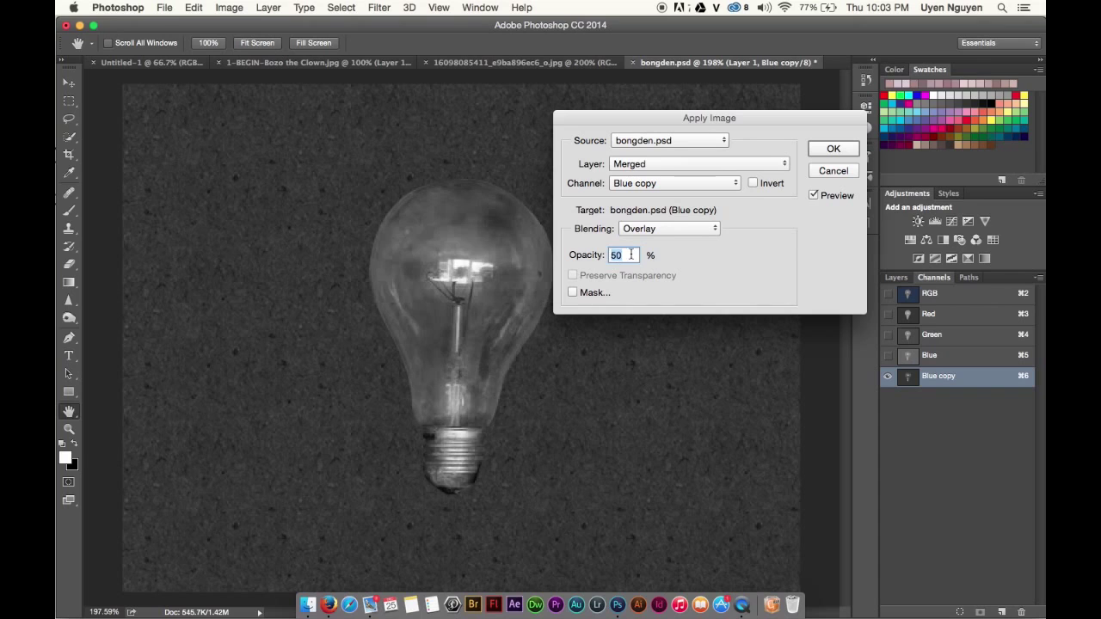
{"action": "type", "text": "100"}
{"action": "key", "text": "Return"}
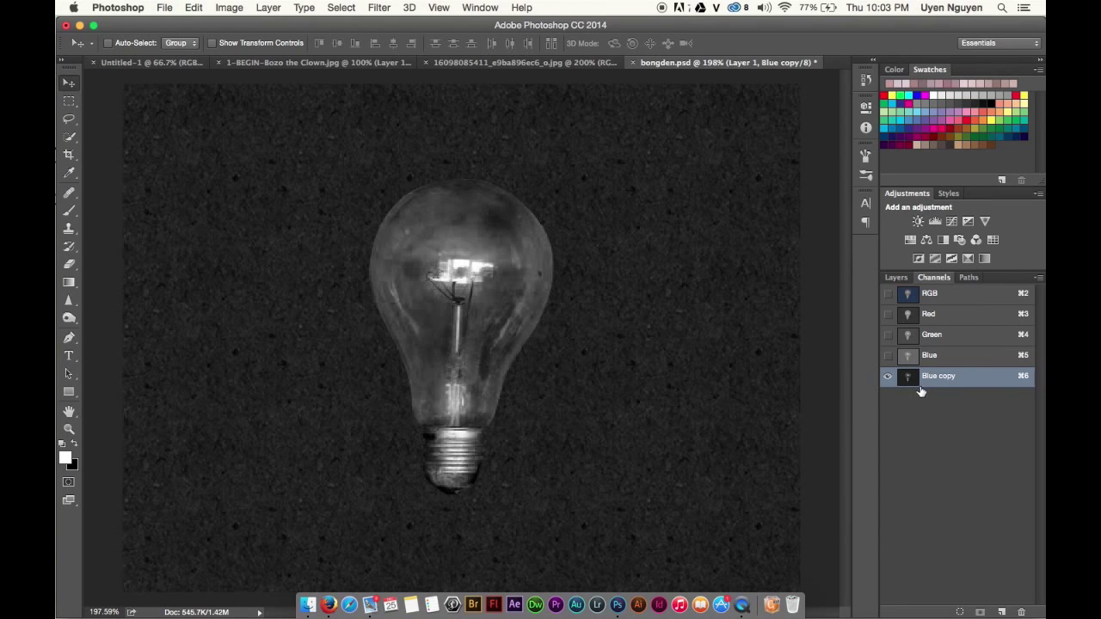
Apply Levels of about 23 / 1.09 / 198 to the Blue copy channel.
{"action": "key", "text": "ctrl+l"}
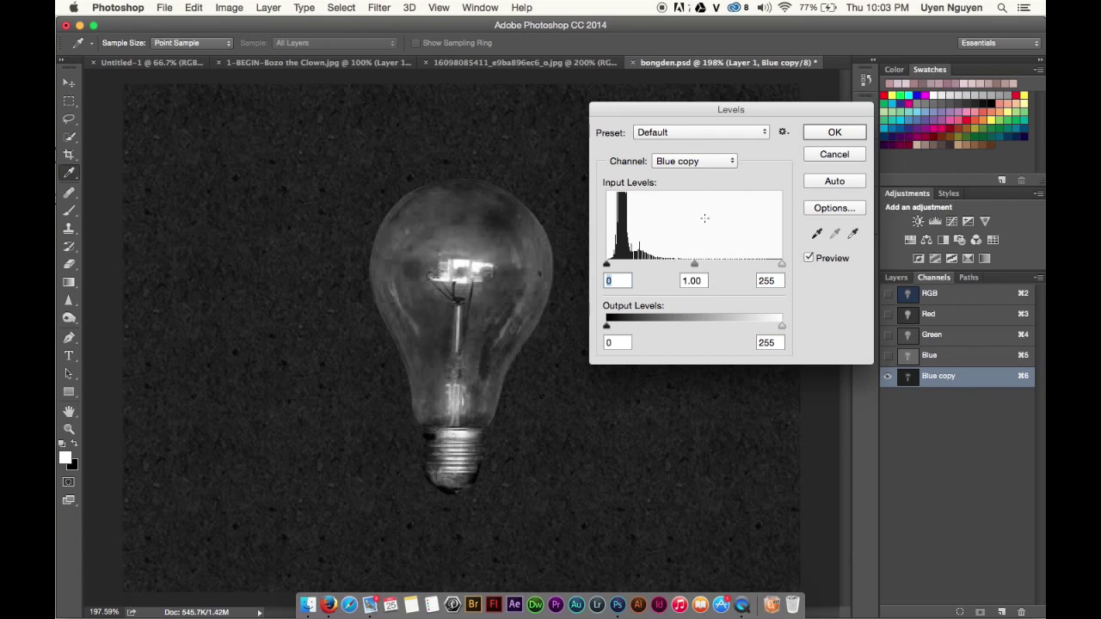
{"action": "left_click_drag", "start_coordinate": [694, 263], "coordinate": [685, 263]}
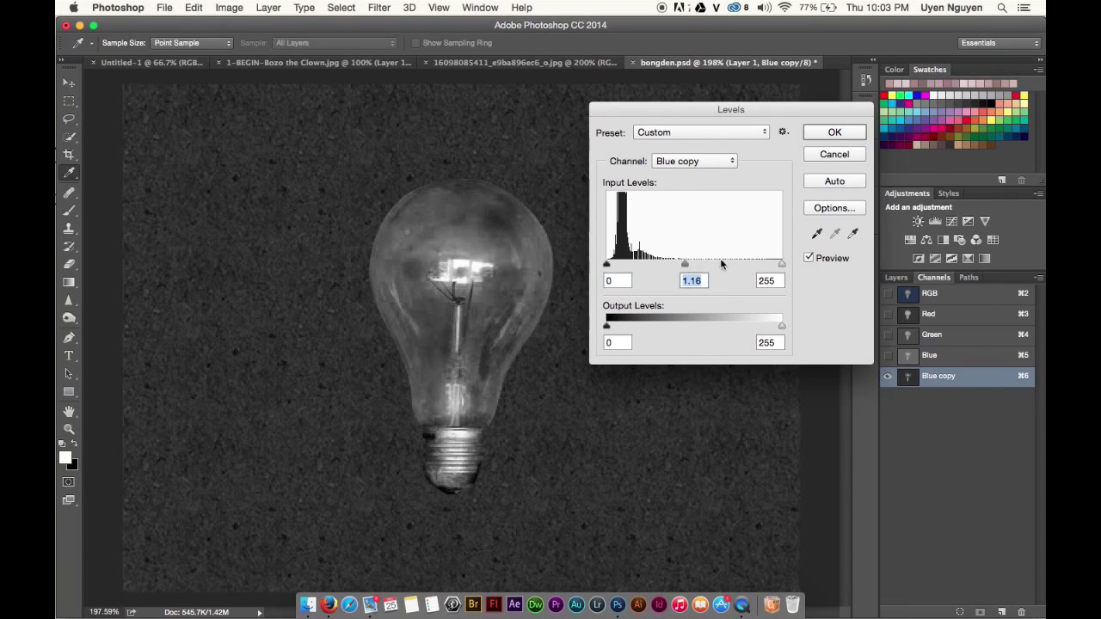
{"action": "left_click_drag", "start_coordinate": [781, 263], "coordinate": [741, 263]}
{"action": "left_click_drag", "start_coordinate": [607, 263], "coordinate": [679, 264]}
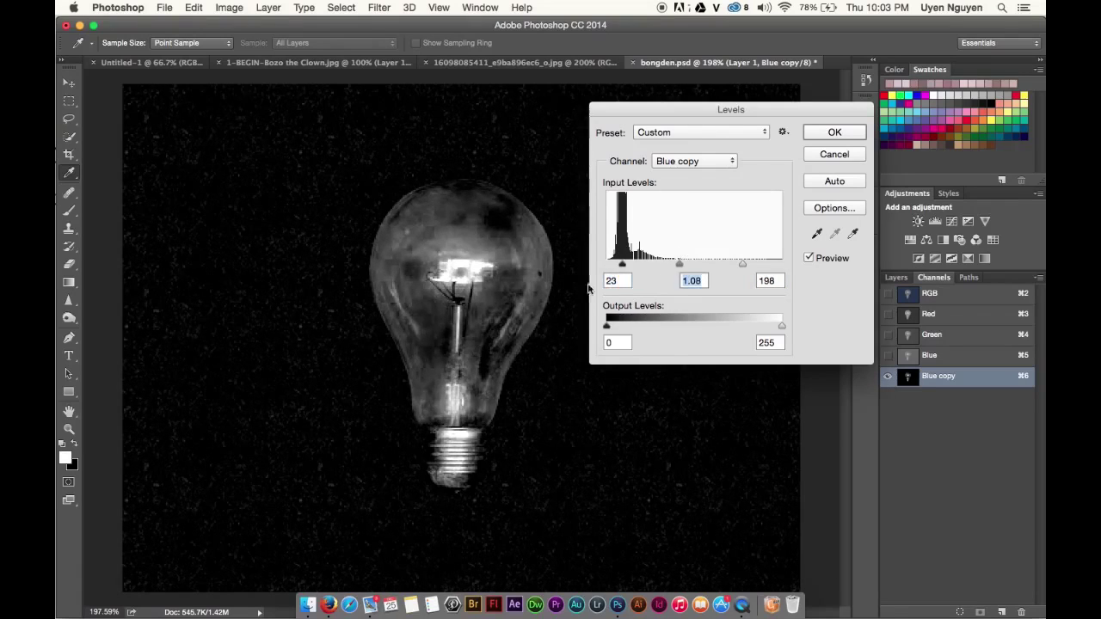
{"action": "left_click_drag", "start_coordinate": [679, 263], "coordinate": [679, 266]}
{"action": "key", "text": "Return"}
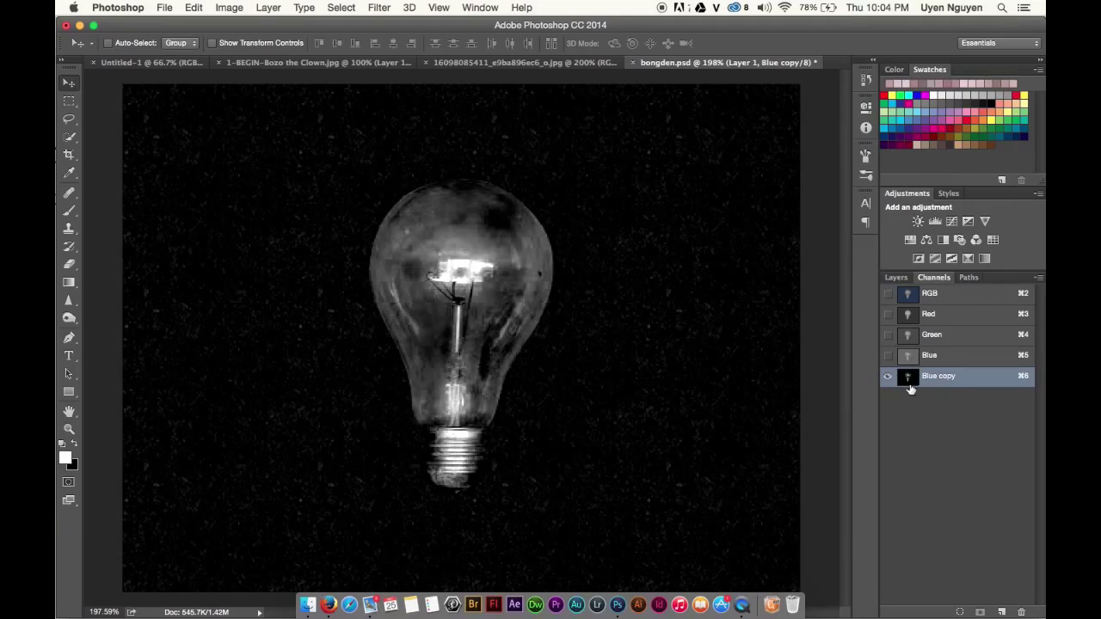
Load Blue copy as a selection, return to the RGB composite, and duplicate Layer 1.
{"action": "left_click", "coordinate": [909, 384], "text": "super"}
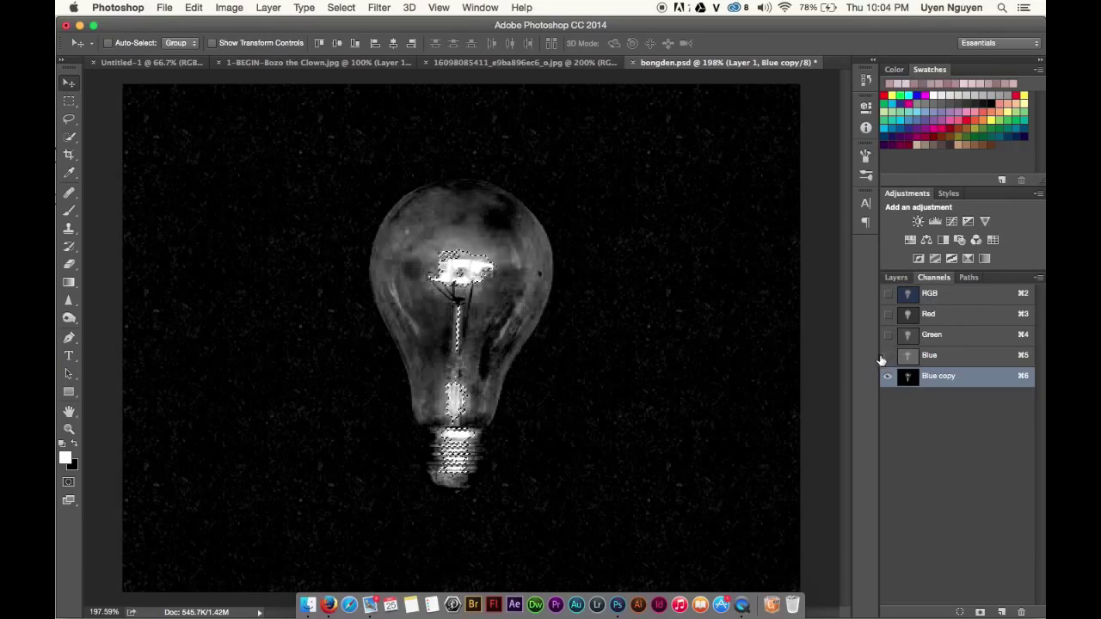
{"action": "left_click", "coordinate": [941, 298]}
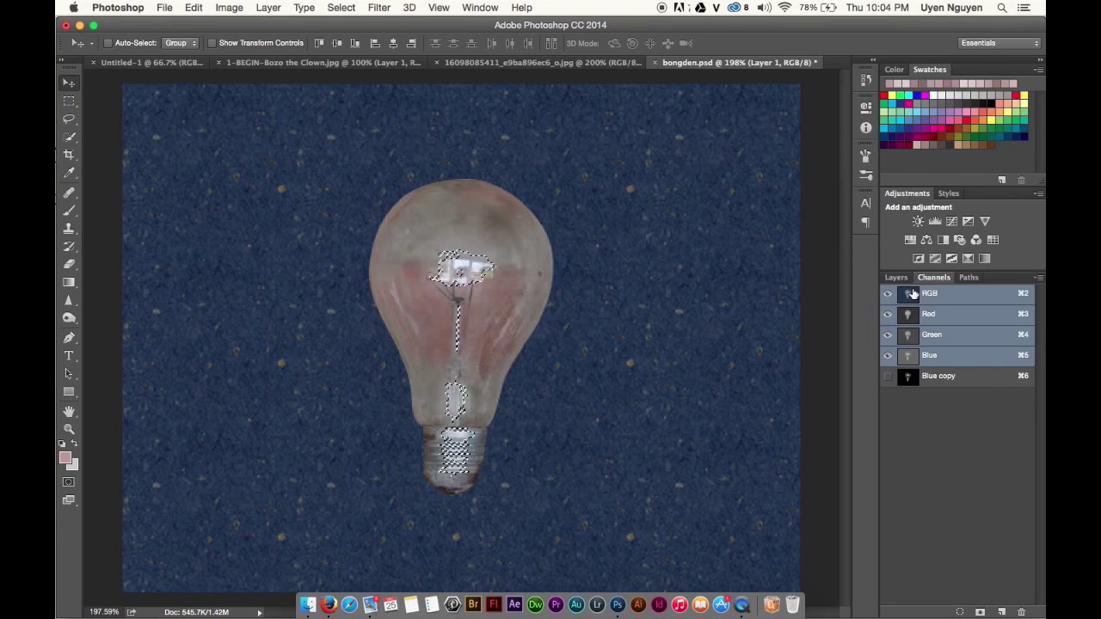
{"action": "left_click", "coordinate": [897, 281]}
{"action": "left_click", "coordinate": [891, 353]}
{"action": "left_click", "coordinate": [890, 354]}
{"action": "mouse_move", "coordinate": [973, 364]}
{"action": "left_mouse_down"}
{"action": "mouse_move", "coordinate": [1000, 521]}
{"action": "mouse_move", "coordinate": [985, 612]}
{"action": "left_mouse_up"}
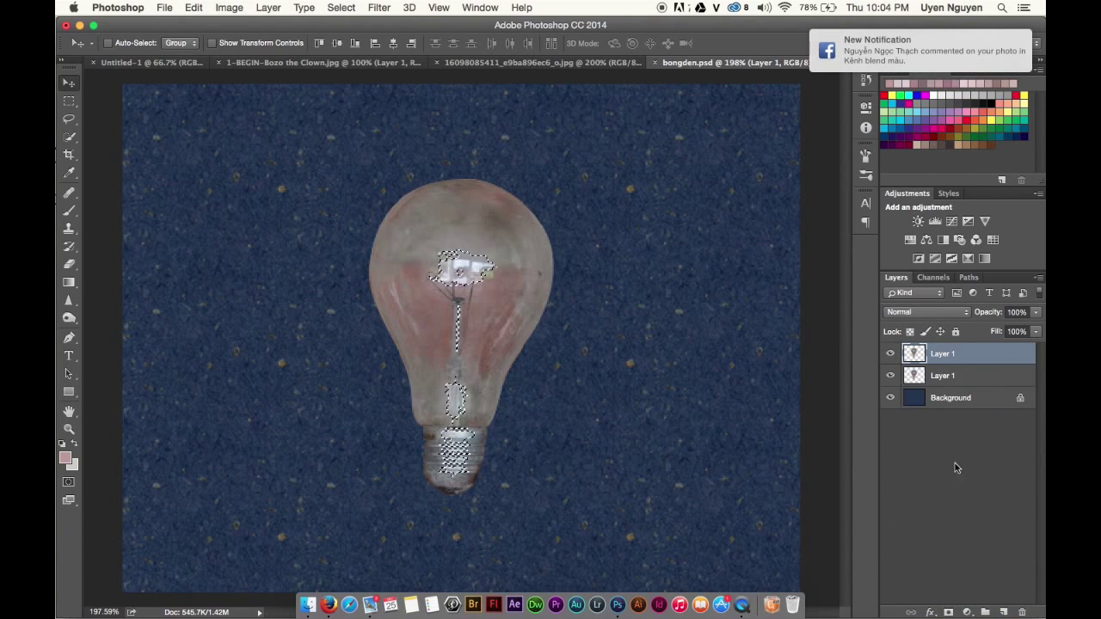
Add a layer mask from the selection to the top Layer 1 and hide the lower copy.
{"action": "left_click", "coordinate": [948, 613]}
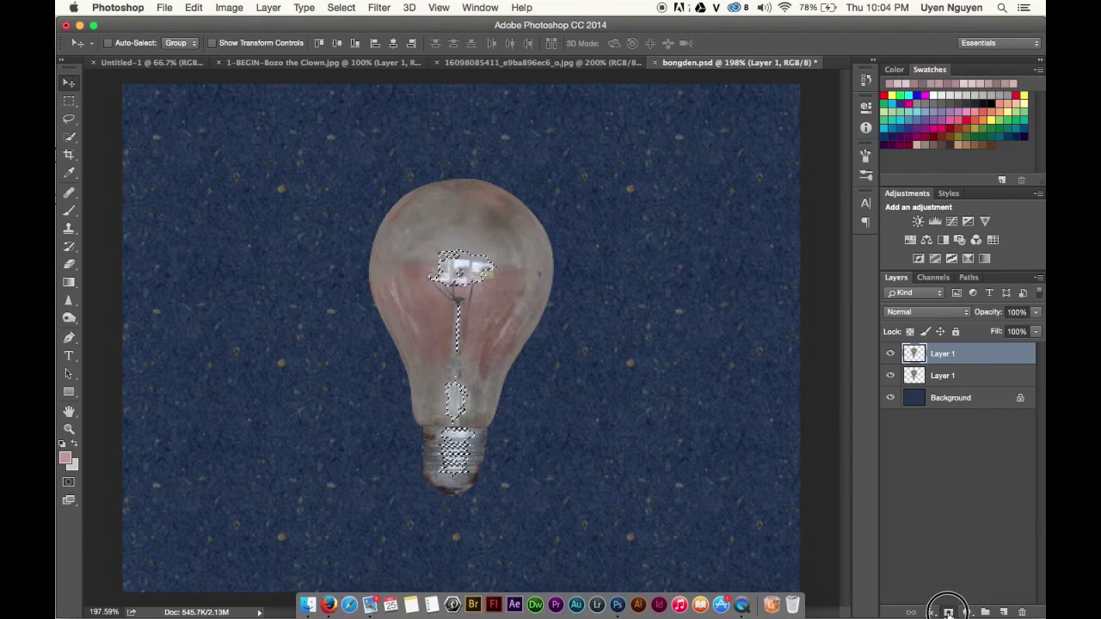
{"action": "left_click", "coordinate": [963, 376]}
{"action": "left_click", "coordinate": [889, 376]}
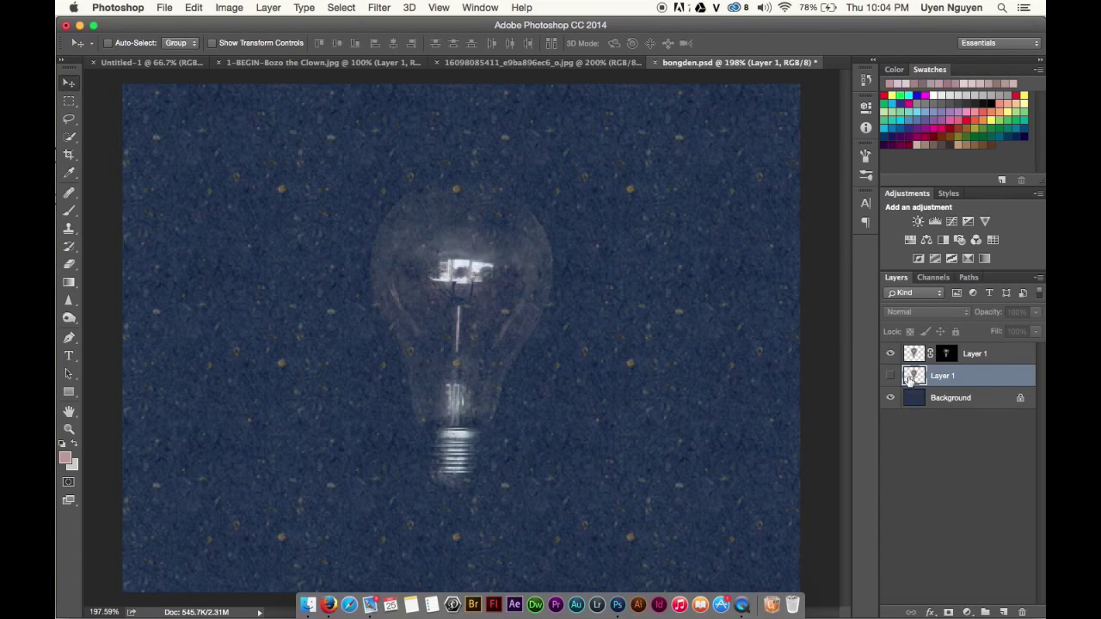
{"action": "left_click", "coordinate": [890, 354]}
{"action": "left_click", "coordinate": [891, 353]}
{"action": "left_click", "coordinate": [950, 356]}
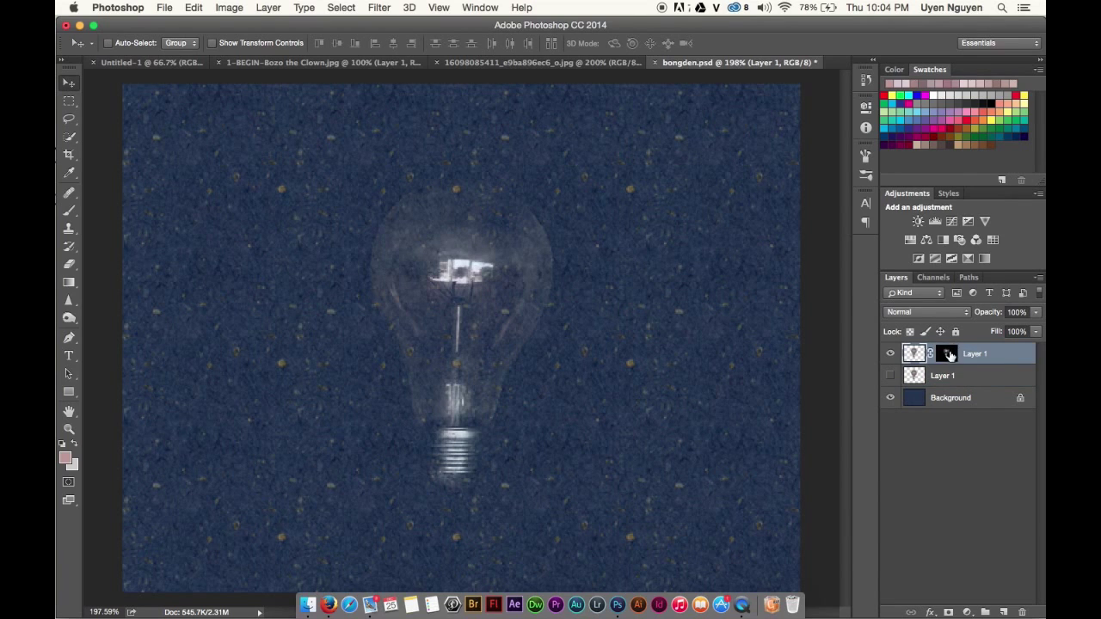
Brighten the top layer's mask with Levels 0 / 0.90 / 143.
{"action": "left_click", "coordinate": [947, 354]}
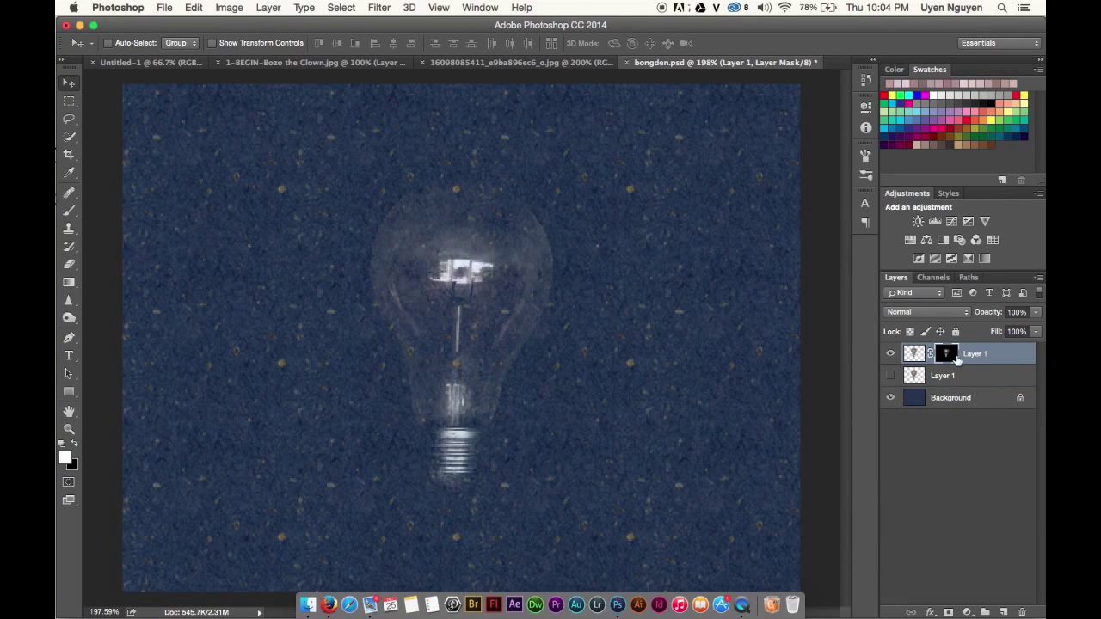
{"action": "key", "text": "ctrl+l"}
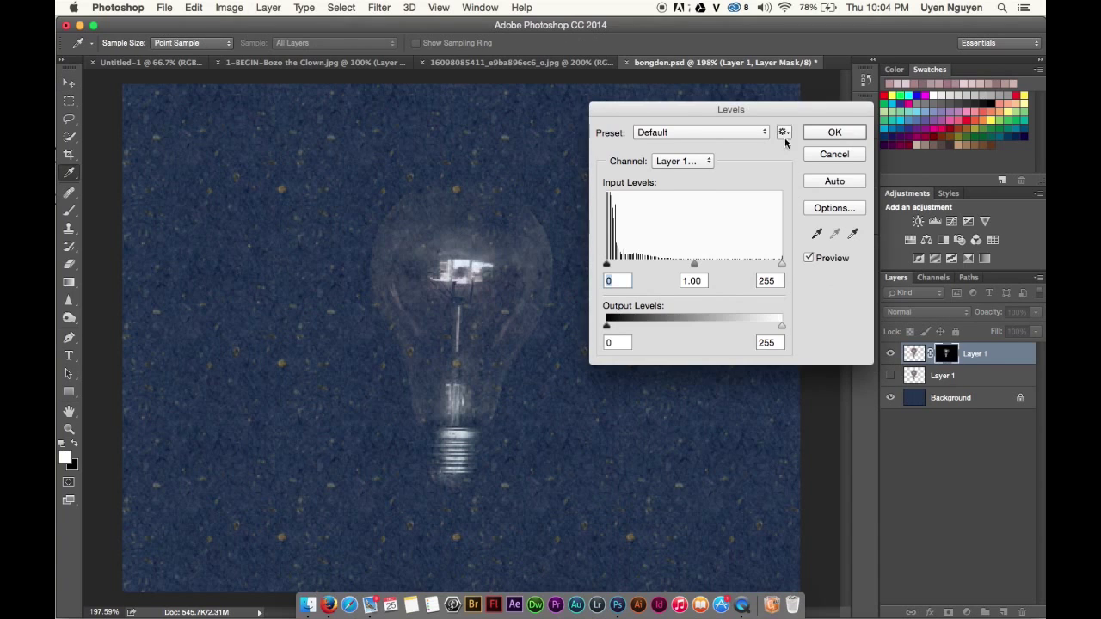
{"action": "mouse_move", "coordinate": [748, 238]}
{"action": "left_mouse_down"}
{"action": "mouse_move", "coordinate": [668, 242]}
{"action": "mouse_move", "coordinate": [685, 239]}
{"action": "left_mouse_up"}
{"action": "mouse_move", "coordinate": [611, 239]}
{"action": "left_mouse_down"}
{"action": "mouse_move", "coordinate": [671, 238]}
{"action": "mouse_move", "coordinate": [632, 241]}
{"action": "left_mouse_up"}
{"action": "left_click", "coordinate": [801, 107]}
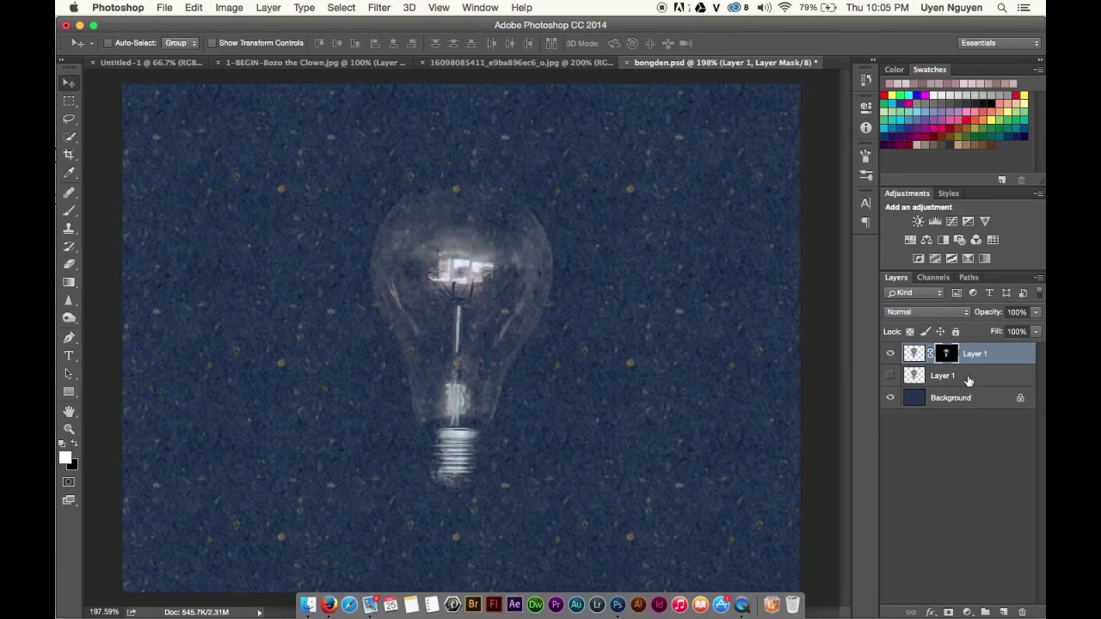
Rename the masked top layer to 'blue'.
{"action": "double_click", "coordinate": [975, 354]}
{"action": "type", "text": "blue"}
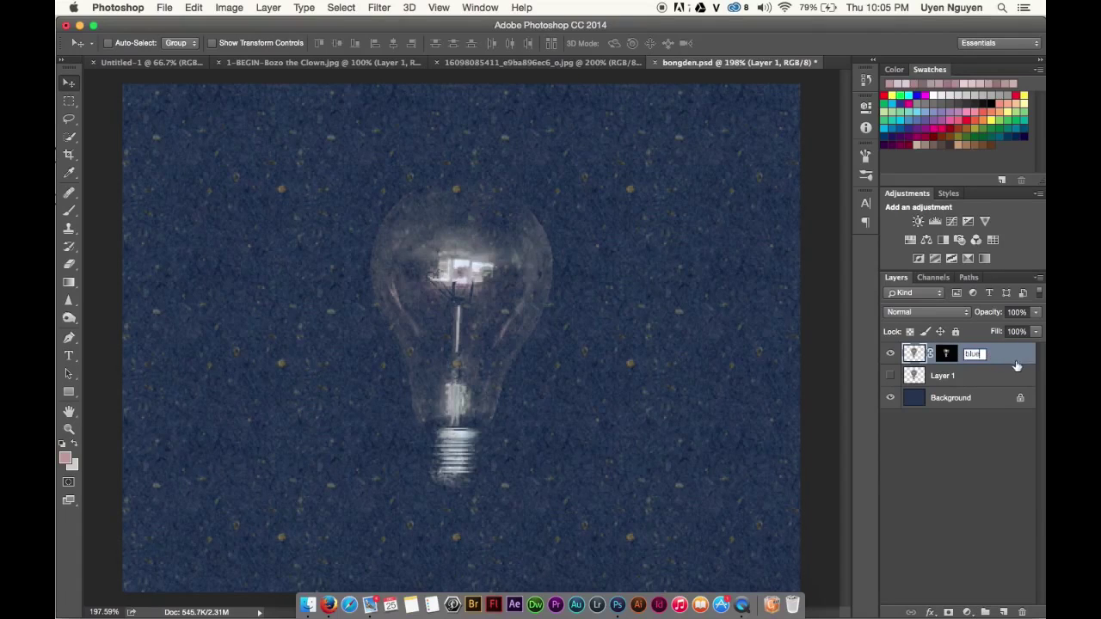
{"action": "key", "text": "Return"}
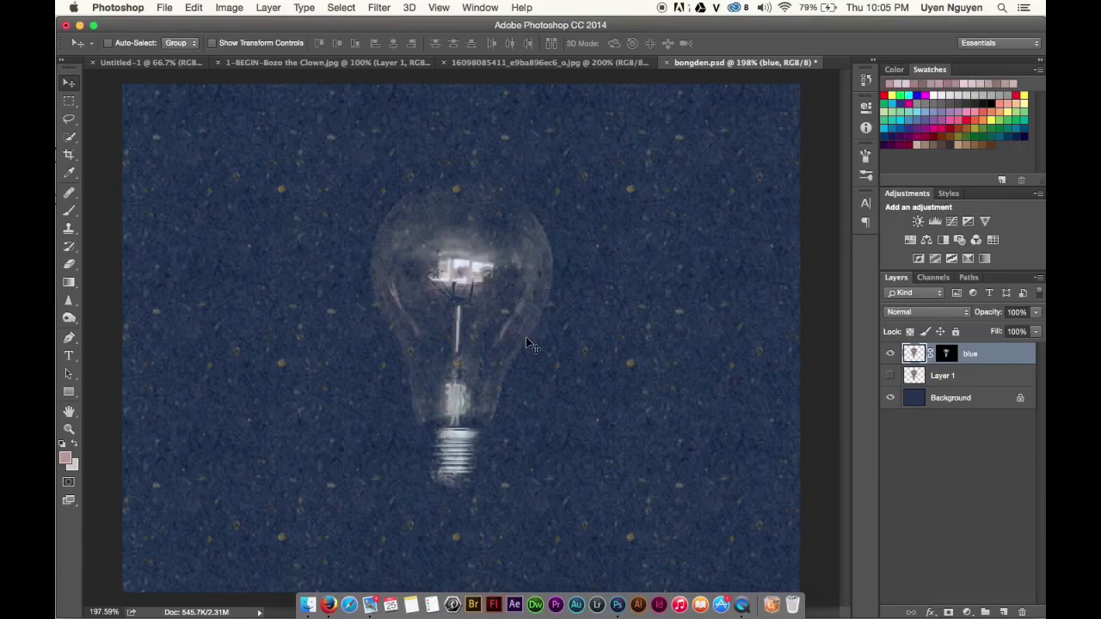
Hide the blue layer, show and select the original Layer 1, and view its channels.
{"action": "left_click", "coordinate": [944, 278]}
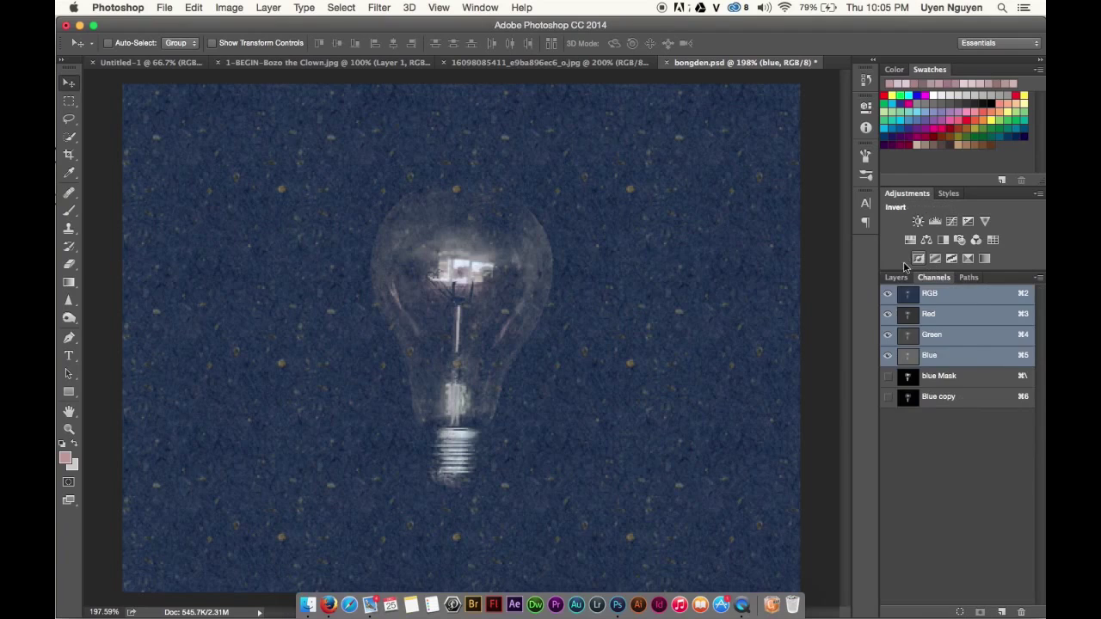
{"action": "left_click", "coordinate": [961, 336]}
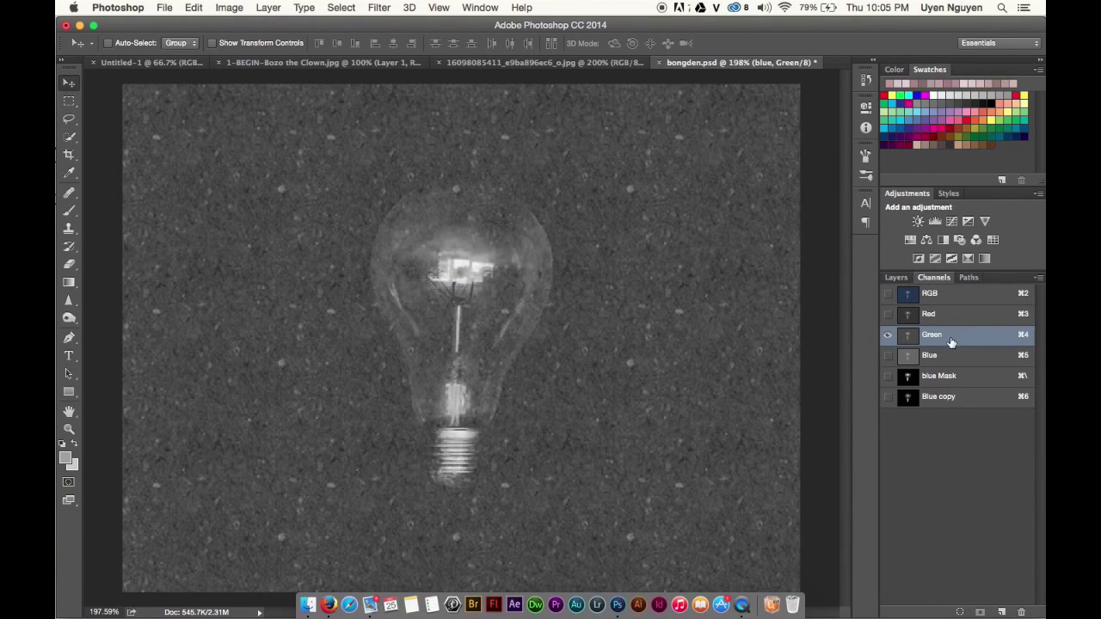
{"action": "left_click", "coordinate": [896, 277]}
{"action": "left_click", "coordinate": [891, 354]}
{"action": "left_click", "coordinate": [890, 376]}
{"action": "left_click", "coordinate": [952, 374]}
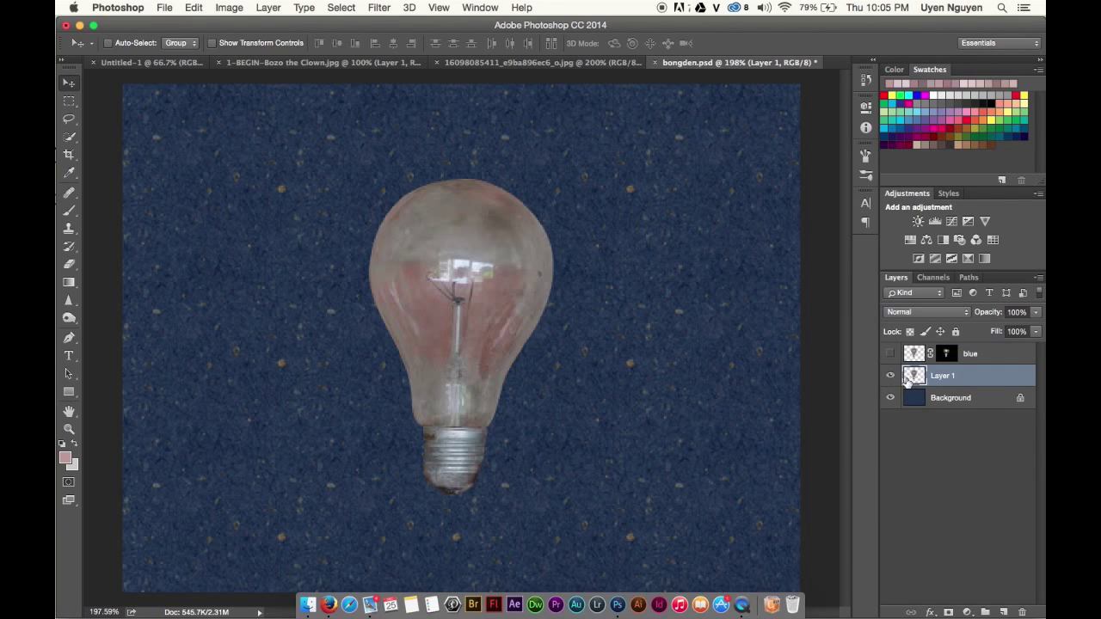
{"action": "left_click", "coordinate": [933, 277]}
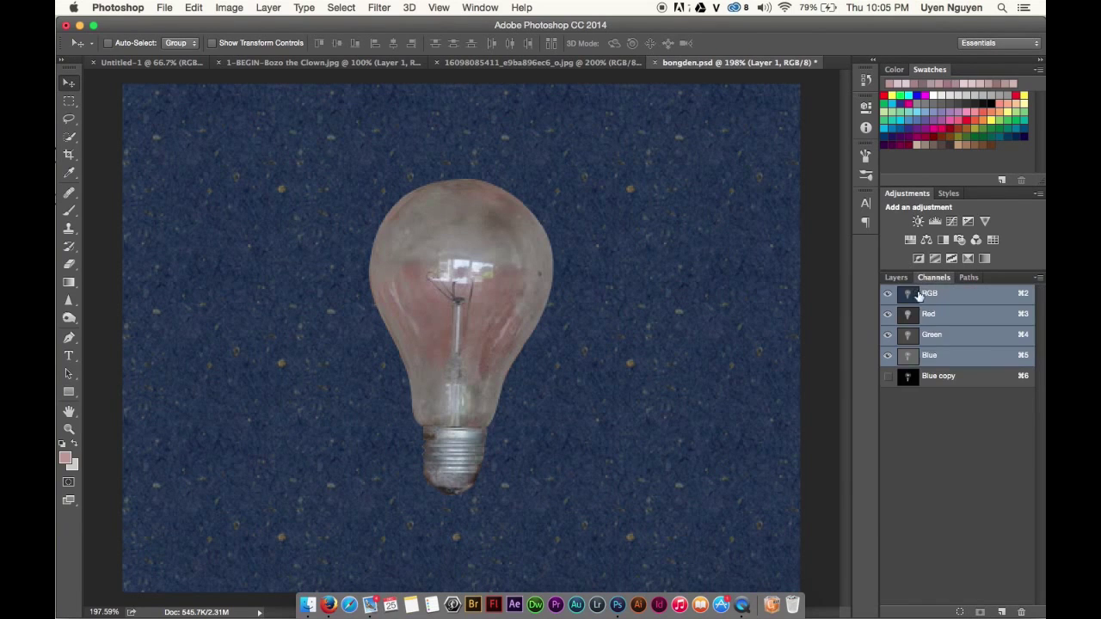
Duplicate the Green channel as Green copy and Apply Image onto it with Multiply at 50%.
{"action": "left_click", "coordinate": [959, 337]}
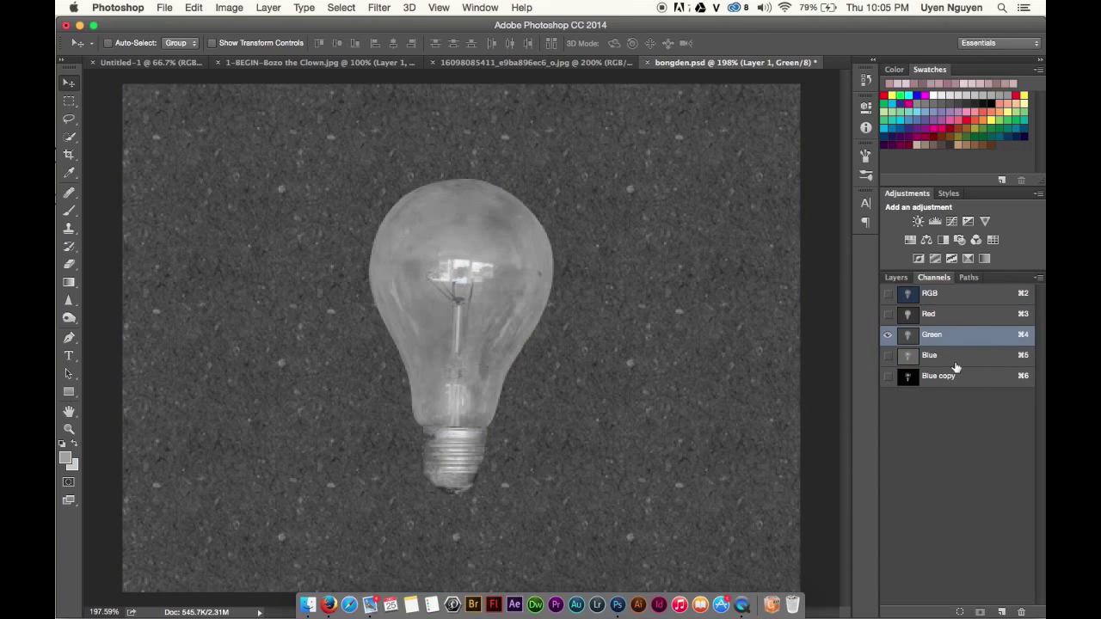
{"action": "left_click_drag", "start_coordinate": [943, 342], "coordinate": [1002, 612]}
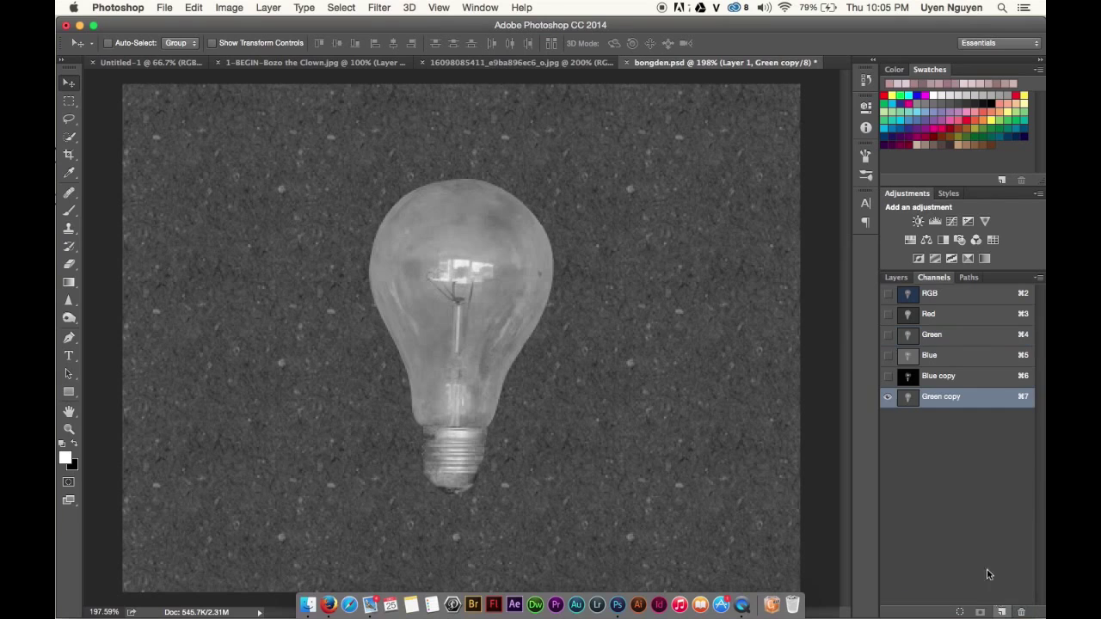
{"action": "left_click", "coordinate": [229, 8]}
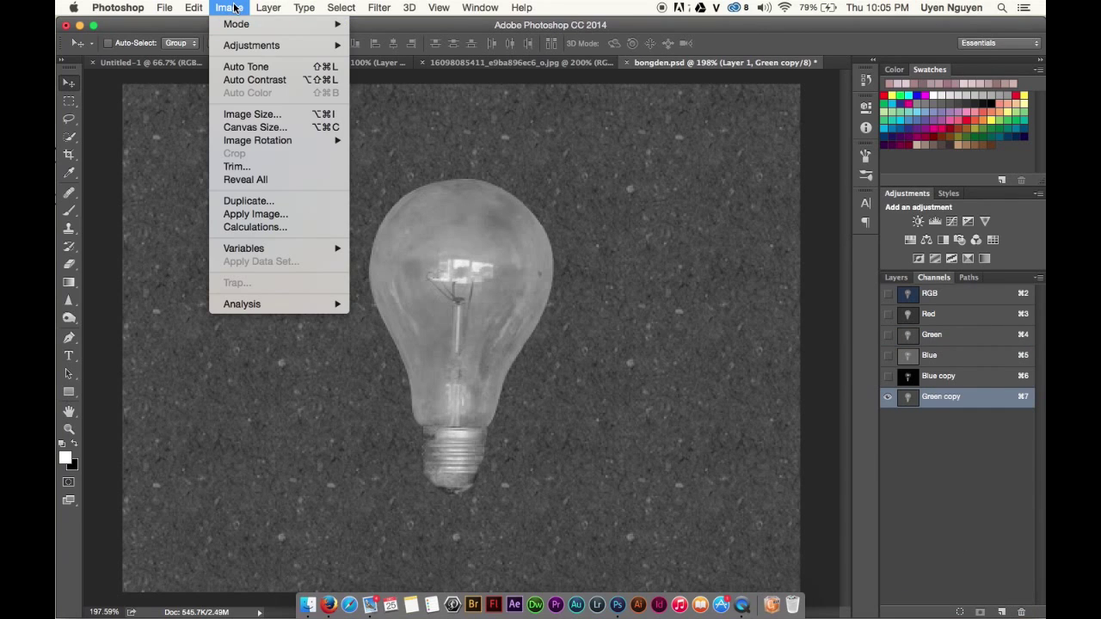
{"action": "left_click", "coordinate": [256, 214]}
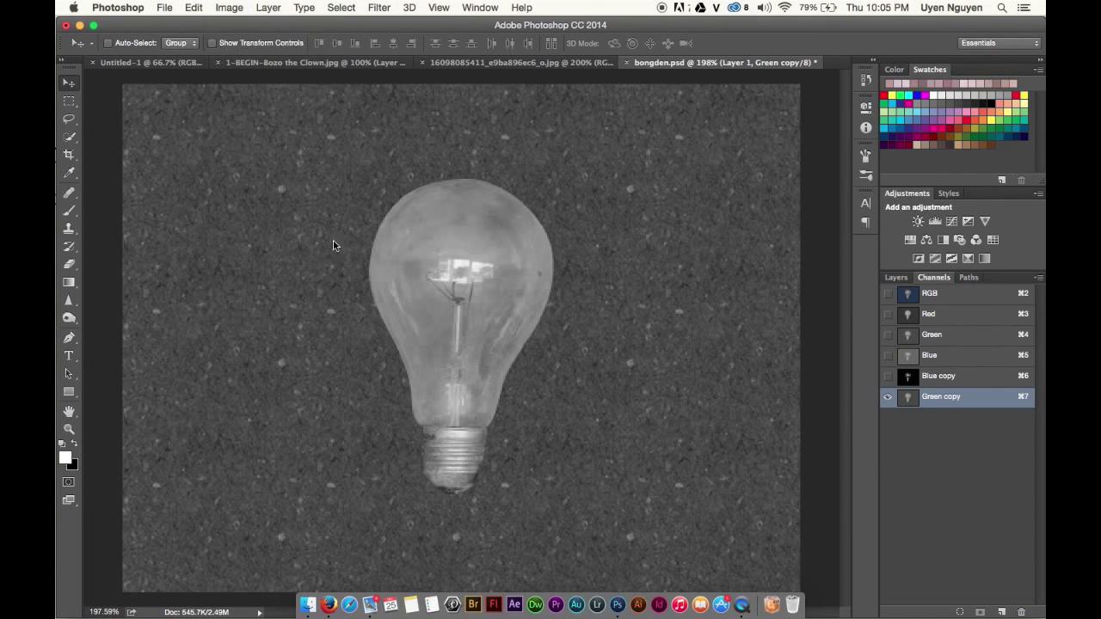
{"action": "left_click", "coordinate": [654, 228]}
{"action": "left_click", "coordinate": [654, 100]}
{"action": "type", "text": "50"}
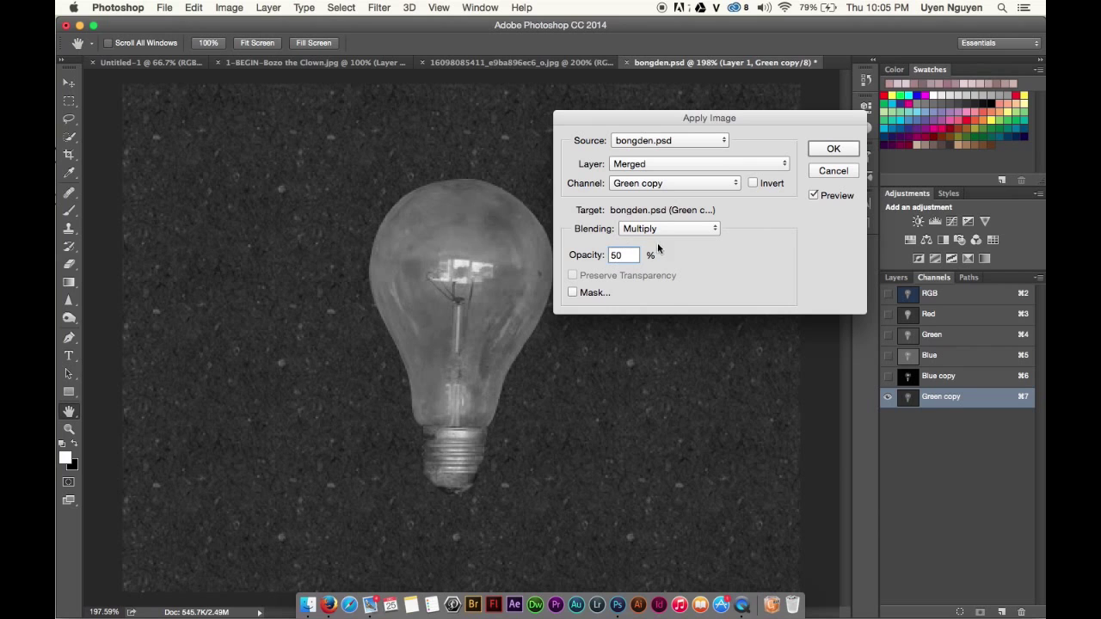
{"action": "left_click", "coordinate": [821, 149]}
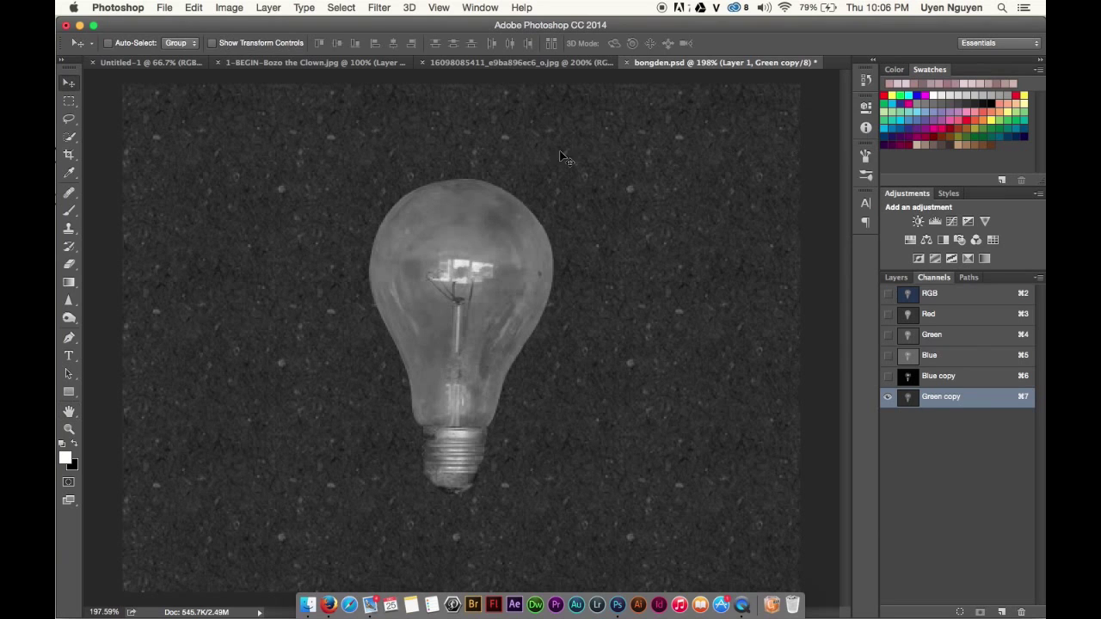
Apply Image onto Green copy again with Overlay blending at 100% opacity.
{"action": "left_click", "coordinate": [229, 8]}
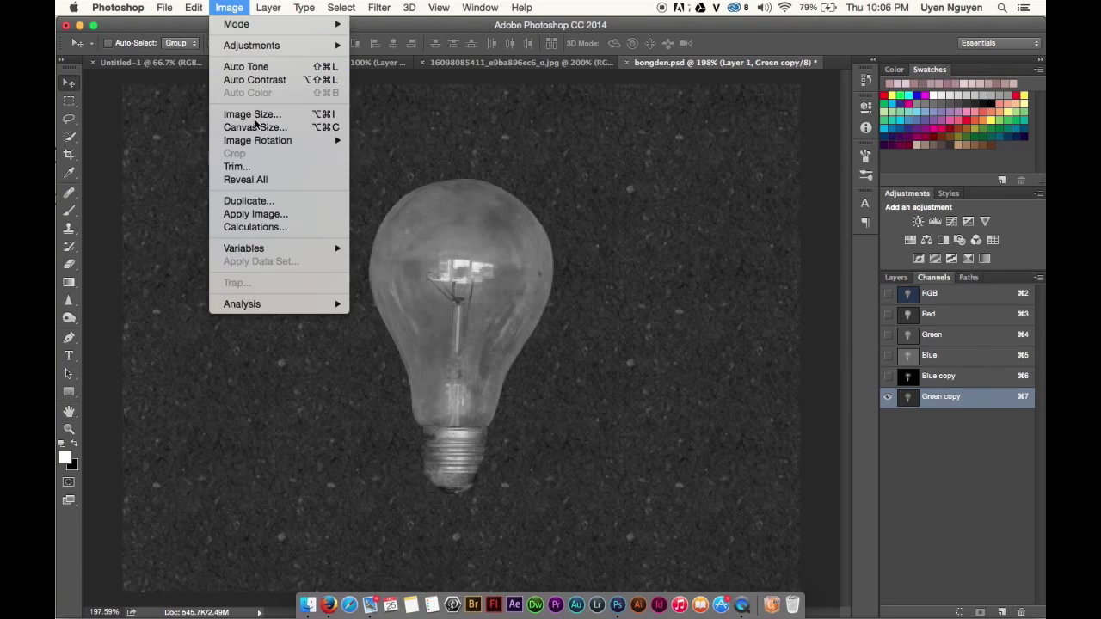
{"action": "left_click", "coordinate": [258, 214]}
{"action": "left_click", "coordinate": [649, 227]}
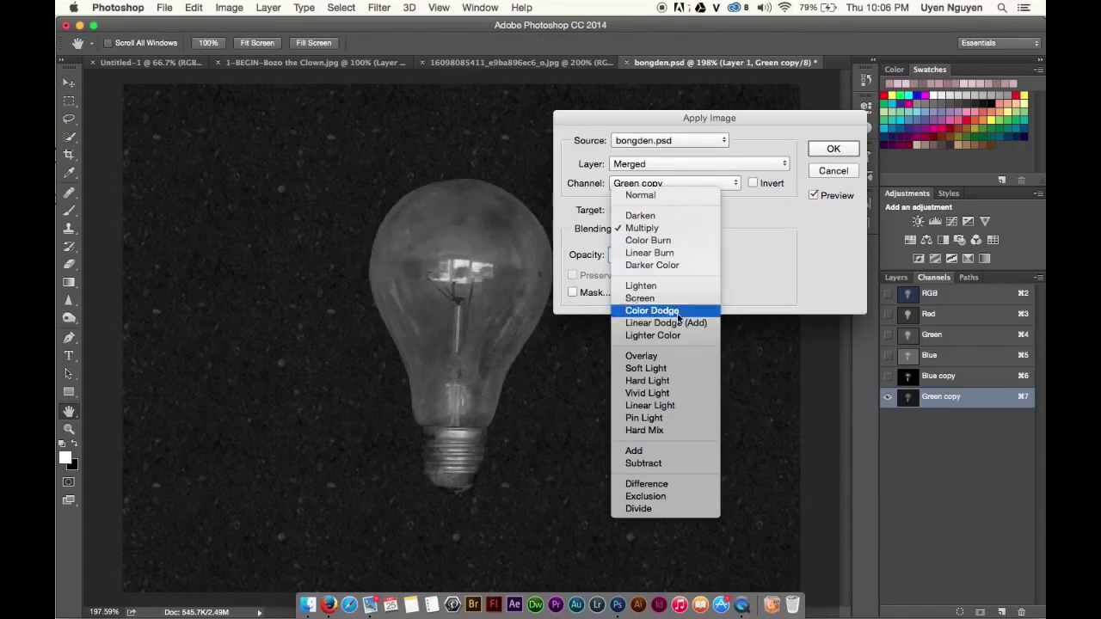
{"action": "left_click", "coordinate": [670, 361]}
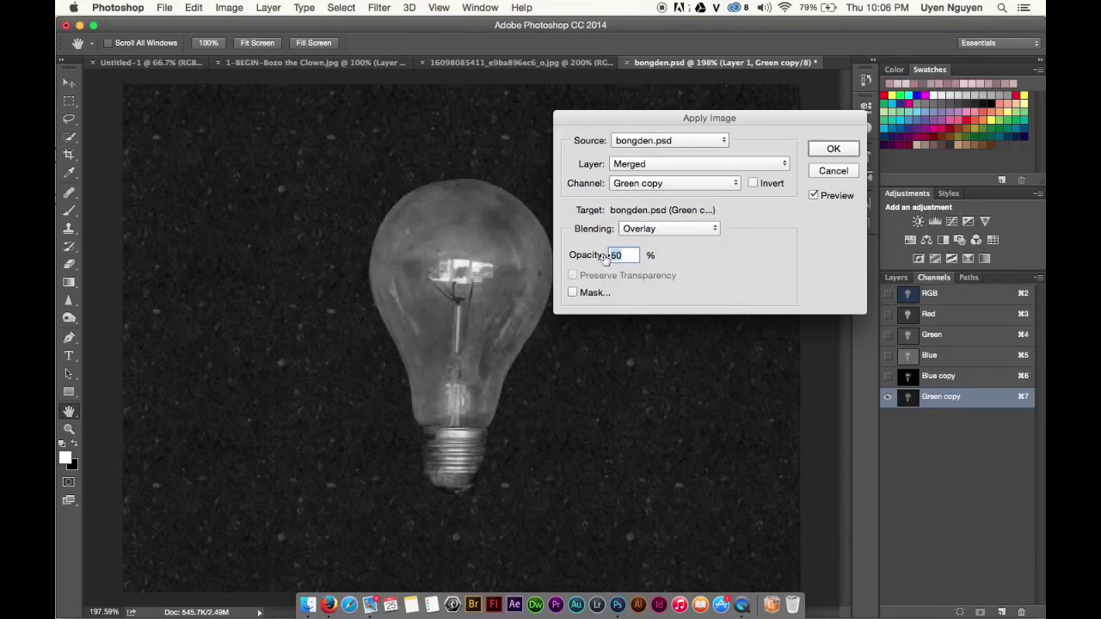
{"action": "type", "text": "100"}
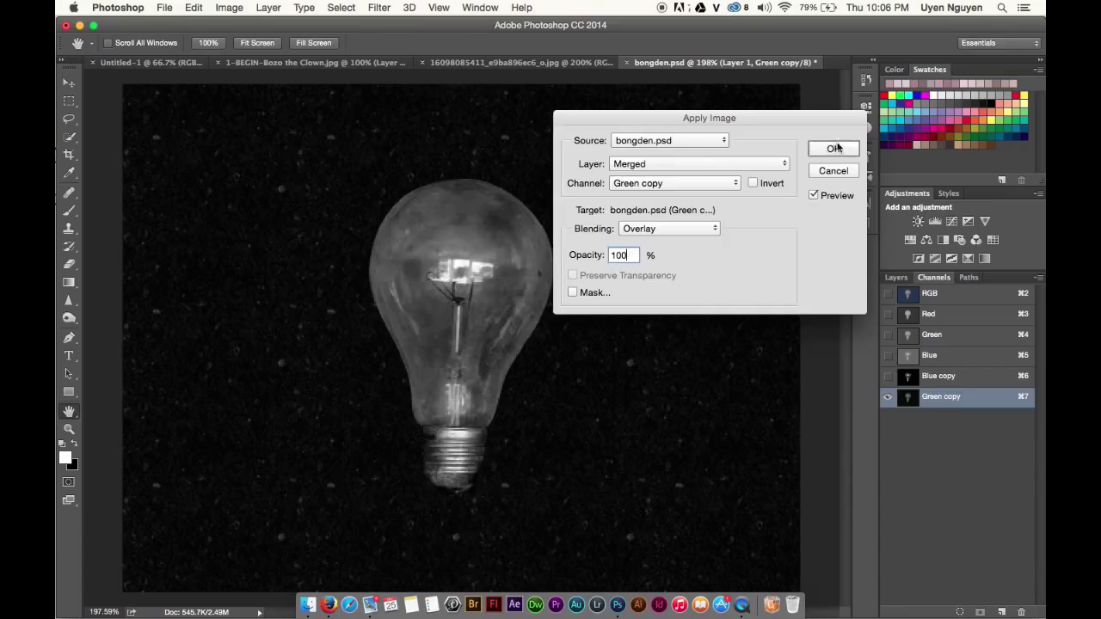
{"action": "left_click", "coordinate": [834, 148]}
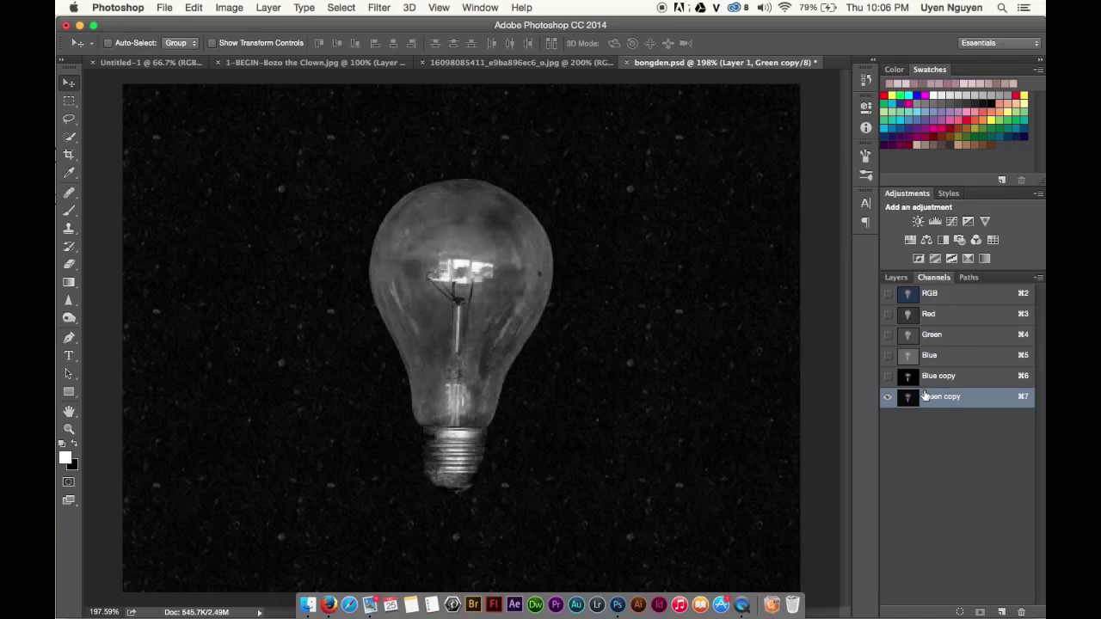
Load Green copy as a selection, return to RGB, and duplicate Layer 1 again.
{"action": "left_click", "coordinate": [907, 398], "text": "super"}
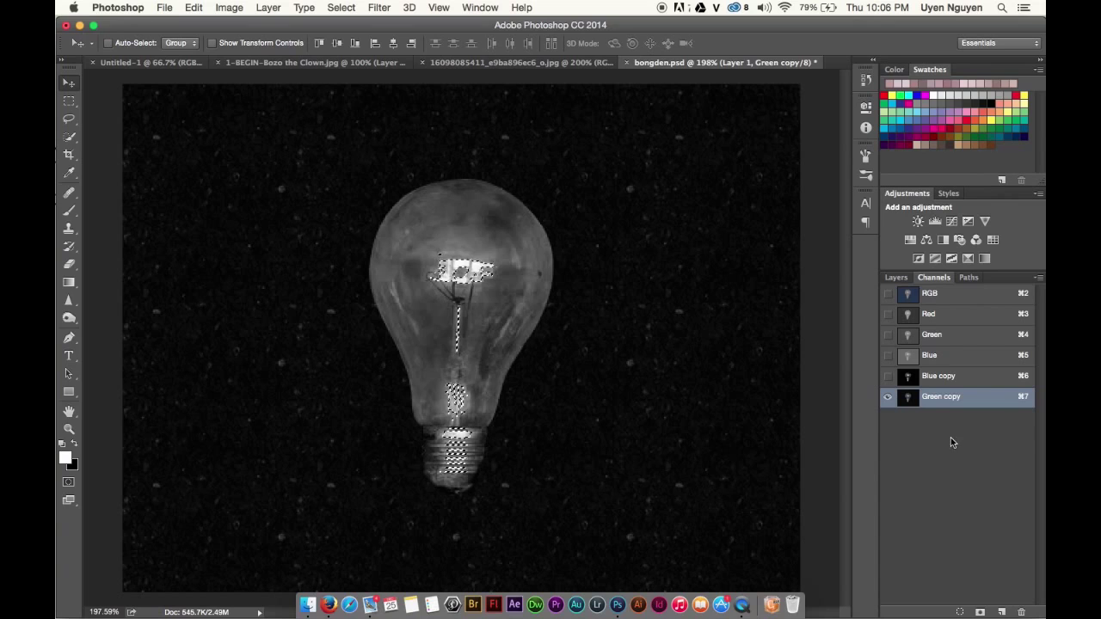
{"action": "left_click", "coordinate": [903, 293]}
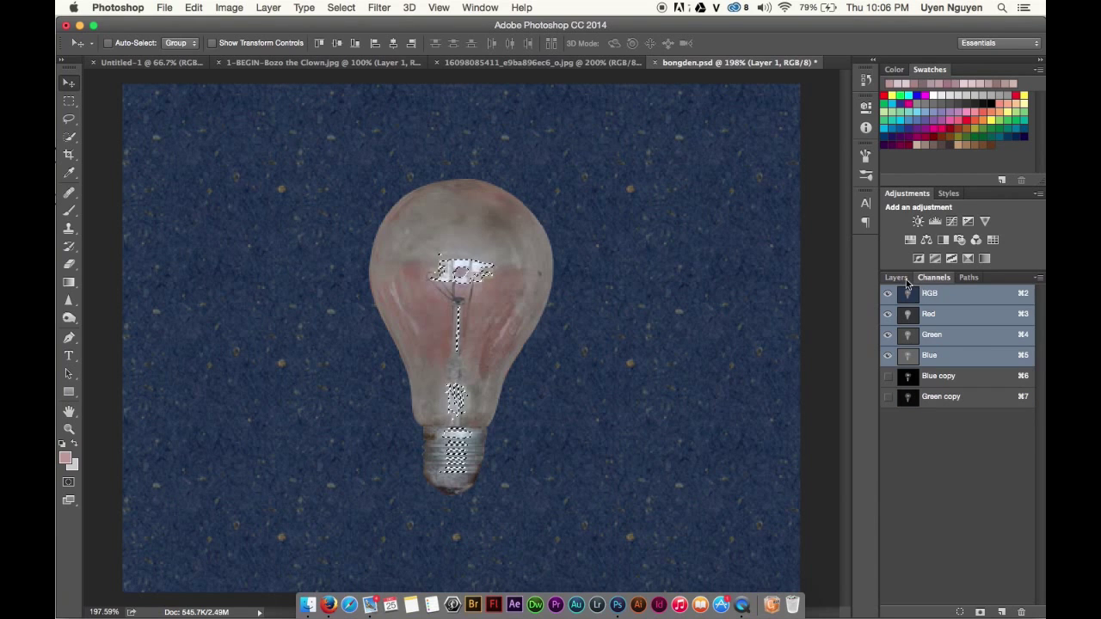
{"action": "left_click", "coordinate": [898, 277]}
{"action": "mouse_move", "coordinate": [946, 378]}
{"action": "left_mouse_down"}
{"action": "mouse_move", "coordinate": [1009, 595]}
{"action": "mouse_move", "coordinate": [1004, 612]}
{"action": "left_mouse_up"}
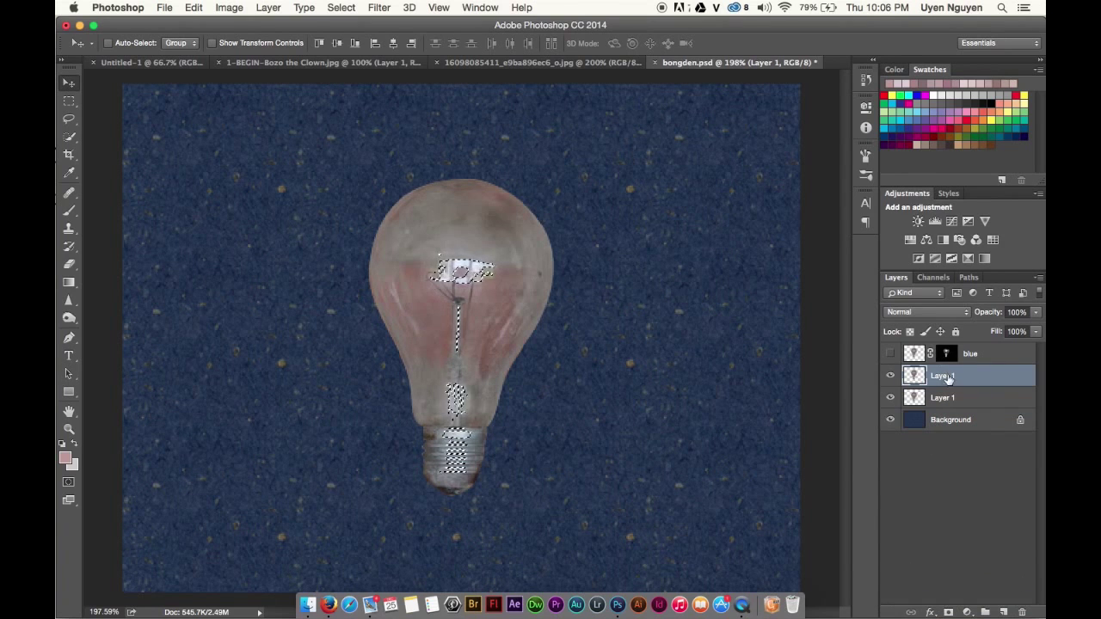
Rename the duplicate layer 'green' and mask it with the selection.
{"action": "double_click", "coordinate": [944, 376]}
{"action": "type", "text": "green"}
{"action": "key", "text": "Return"}
{"action": "left_click", "coordinate": [948, 612]}
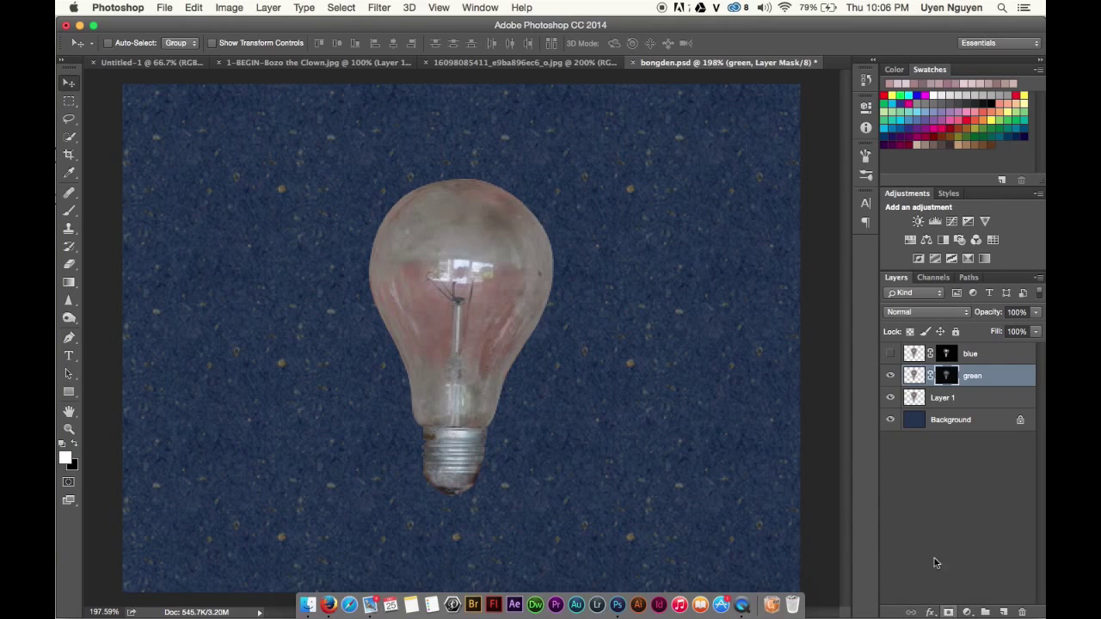
Hide Layer 1, show the blue layer above green, and select the green layer.
{"action": "left_click", "coordinate": [891, 397]}
{"action": "left_click", "coordinate": [890, 375]}
{"action": "left_click", "coordinate": [890, 375]}
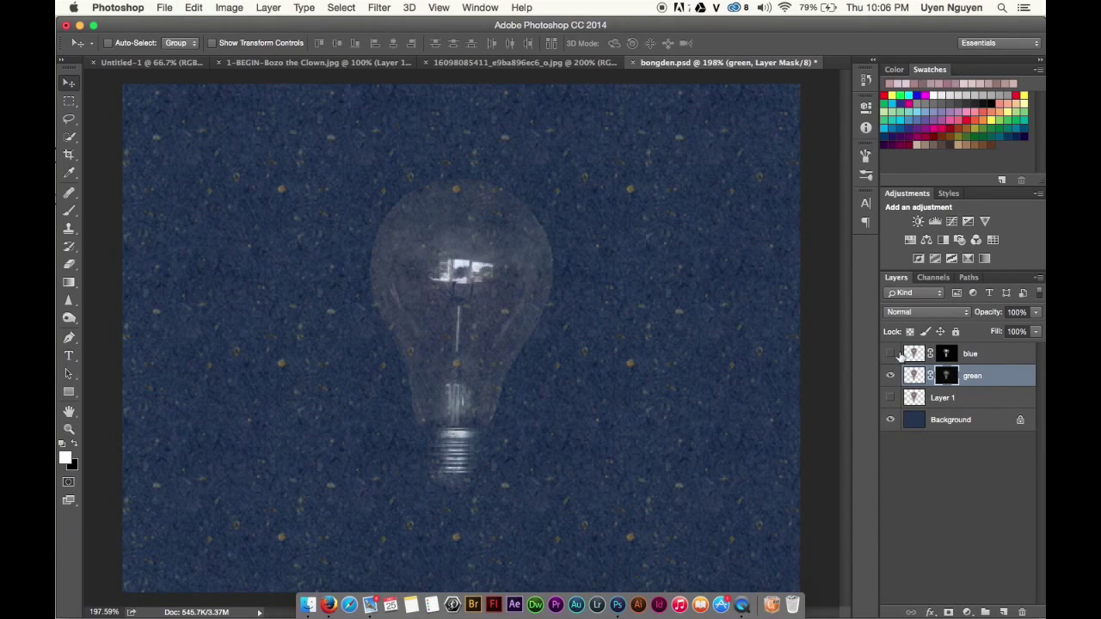
{"action": "left_click", "coordinate": [971, 354]}
{"action": "left_click", "coordinate": [891, 354]}
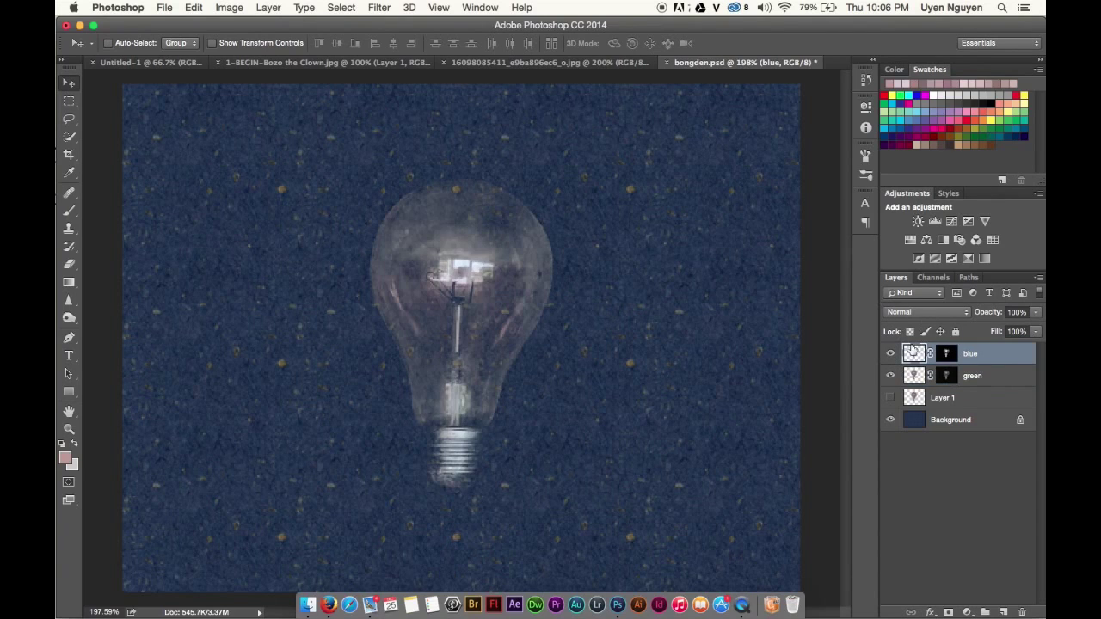
{"action": "left_click", "coordinate": [968, 383]}
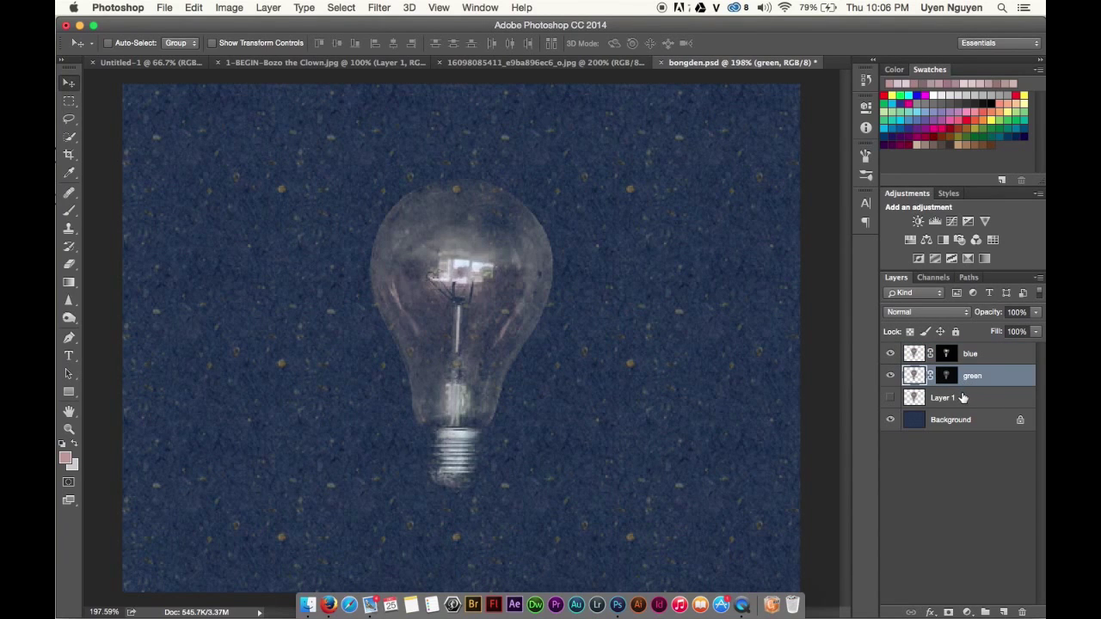
Zoom the canvas to 200% and bring up Levels for the green layer's mask.
{"action": "key", "text": "super+1"}
{"action": "key", "text": "super+plus"}
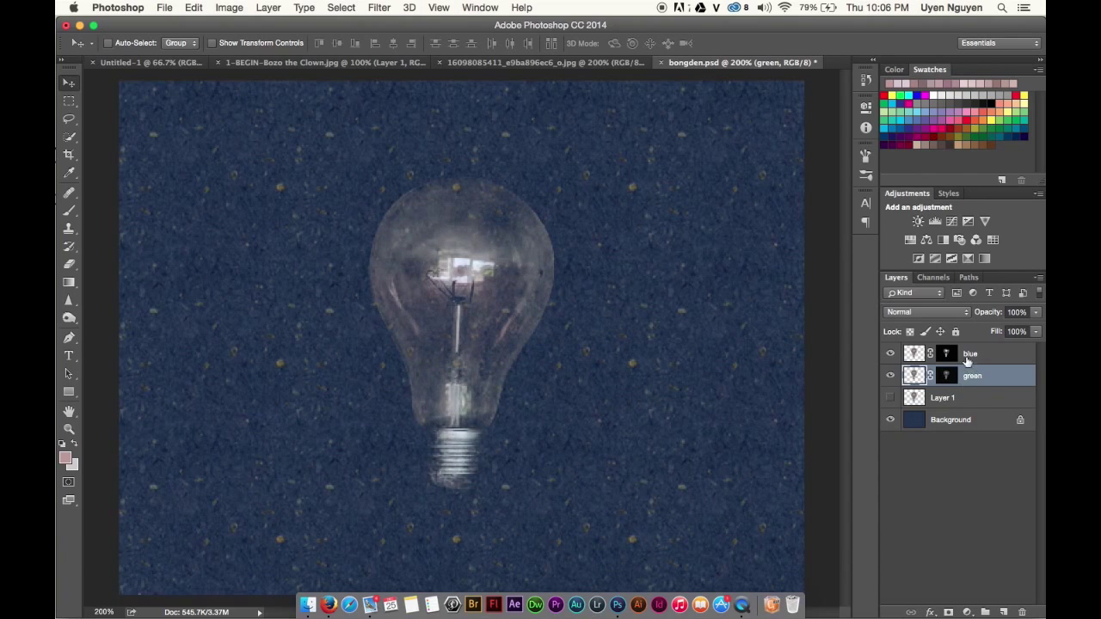
{"action": "left_click", "coordinate": [954, 370]}
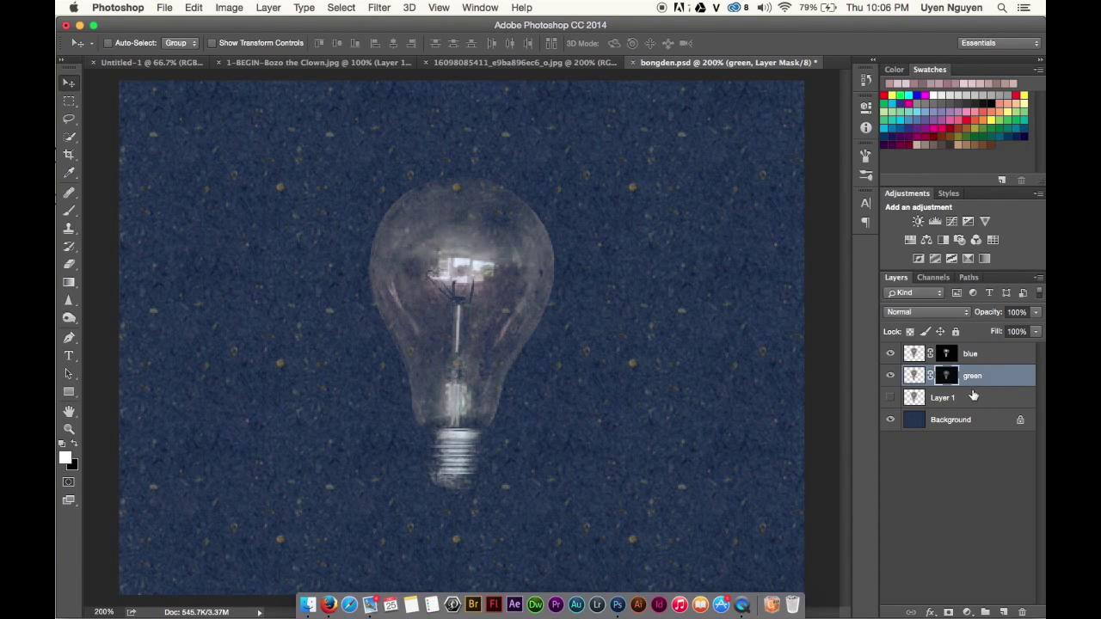
{"action": "key", "text": "super+l"}
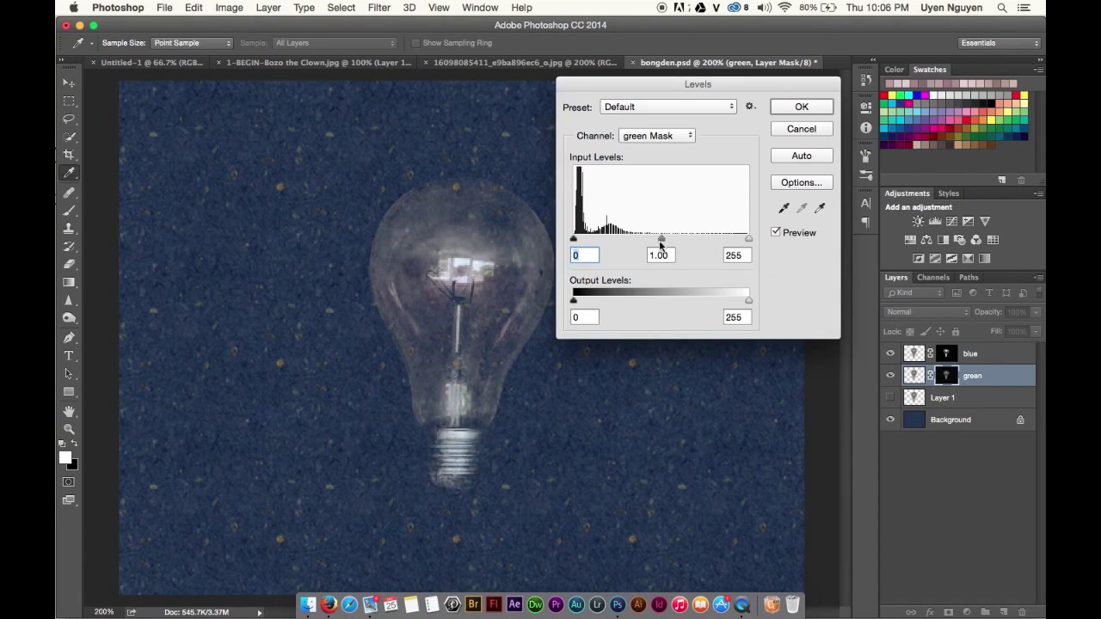
Apply Levels 29 / 0.90 / 167 to the green layer's mask to boost its contrast.
{"action": "left_click_drag", "start_coordinate": [580, 240], "coordinate": [630, 238]}
{"action": "left_click_drag", "start_coordinate": [748, 238], "coordinate": [644, 239]}
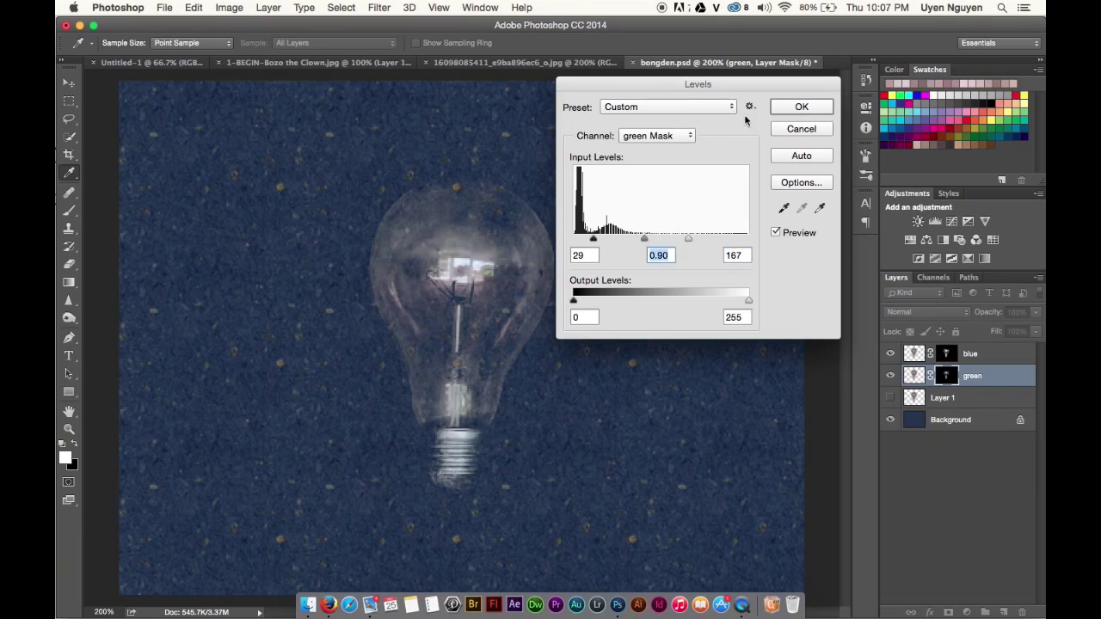
{"action": "left_click", "coordinate": [801, 107]}
Set the blue layer's blend mode to Screen and compare the glow.
{"action": "left_click", "coordinate": [919, 315]}
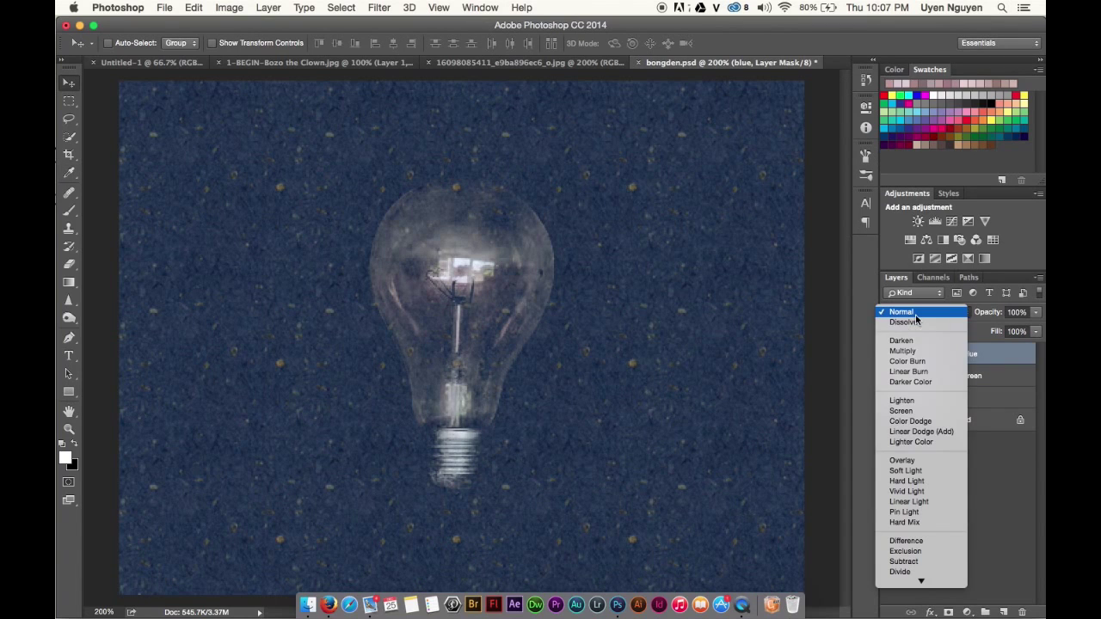
{"action": "left_click", "coordinate": [912, 414]}
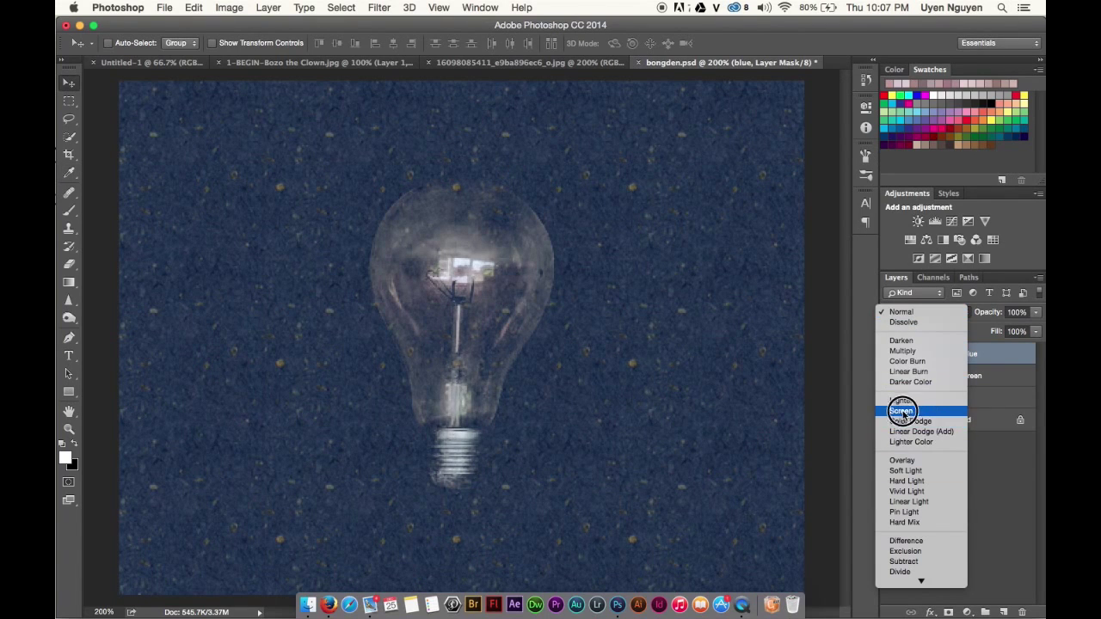
{"action": "left_click", "coordinate": [891, 354]}
{"action": "left_click", "coordinate": [890, 354]}
Raise the green layer mask's Levels black point to 57, then reselect the blue layer.
{"action": "left_click", "coordinate": [989, 378]}
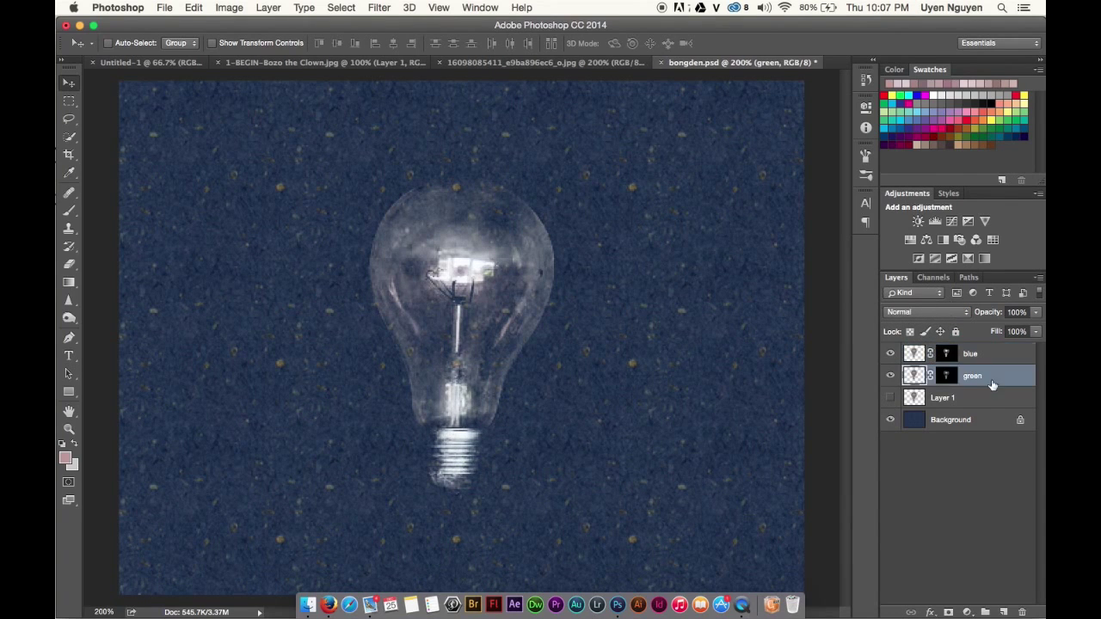
{"action": "left_click", "coordinate": [946, 376]}
{"action": "key", "text": "super+l"}
{"action": "left_click_drag", "start_coordinate": [574, 239], "coordinate": [613, 240]}
{"action": "left_click", "coordinate": [802, 106]}
{"action": "left_click", "coordinate": [963, 353]}
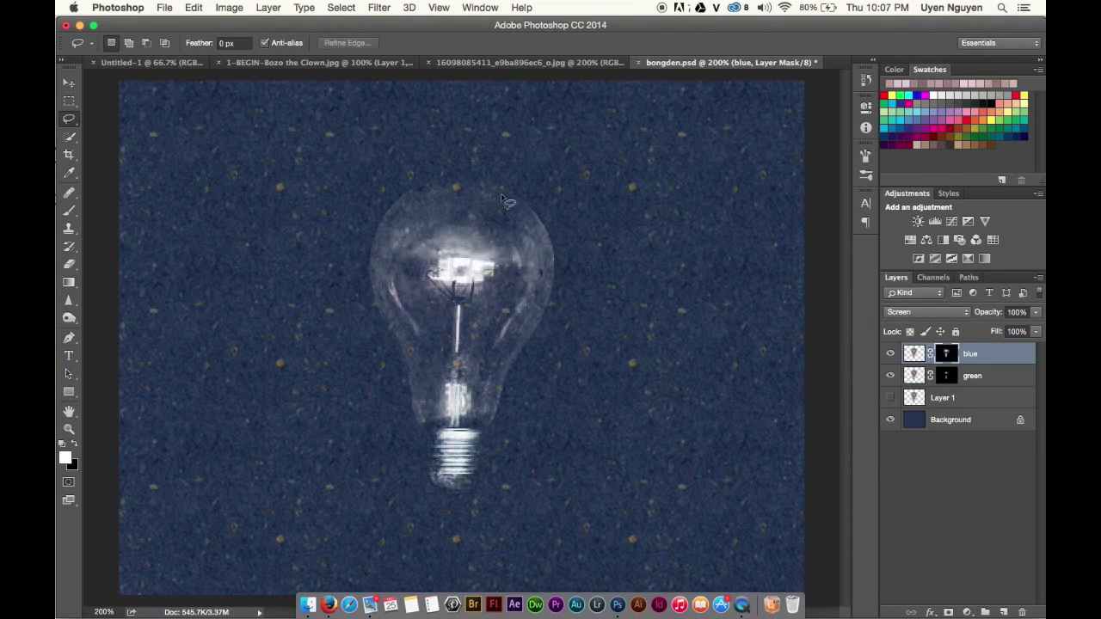
Zoom in on the bulb, set the Brush tool to 5% opacity, and compare the blue layer.
{"action": "key", "text": "super+equal"}
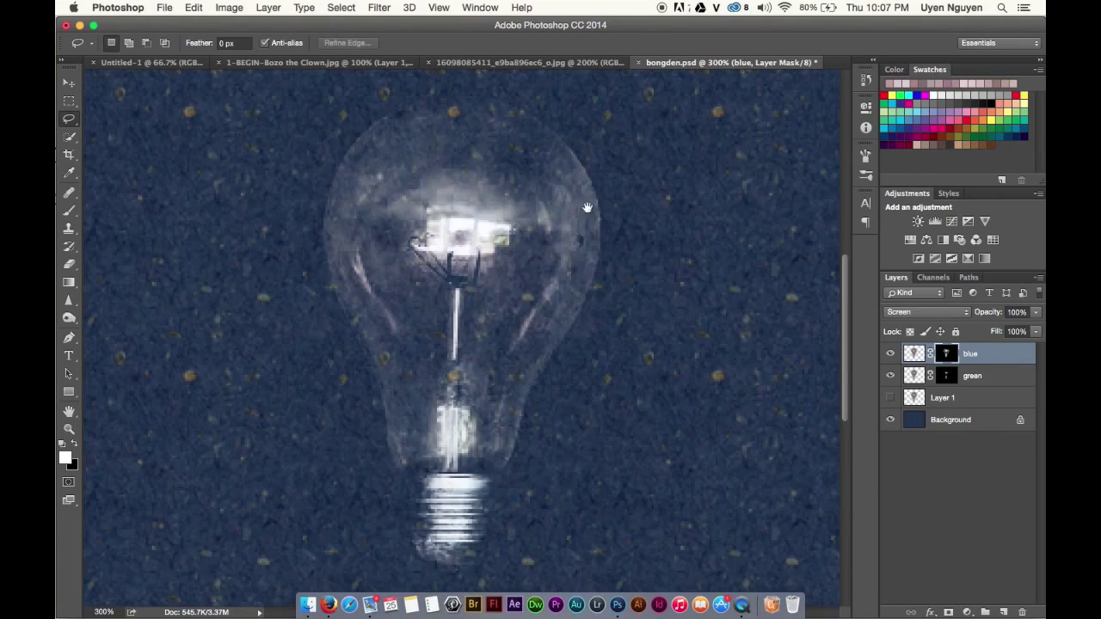
{"action": "scroll", "coordinate": [577, 284], "scroll_direction": "up", "scroll_amount": 3}
{"action": "key", "text": "super+equal"}
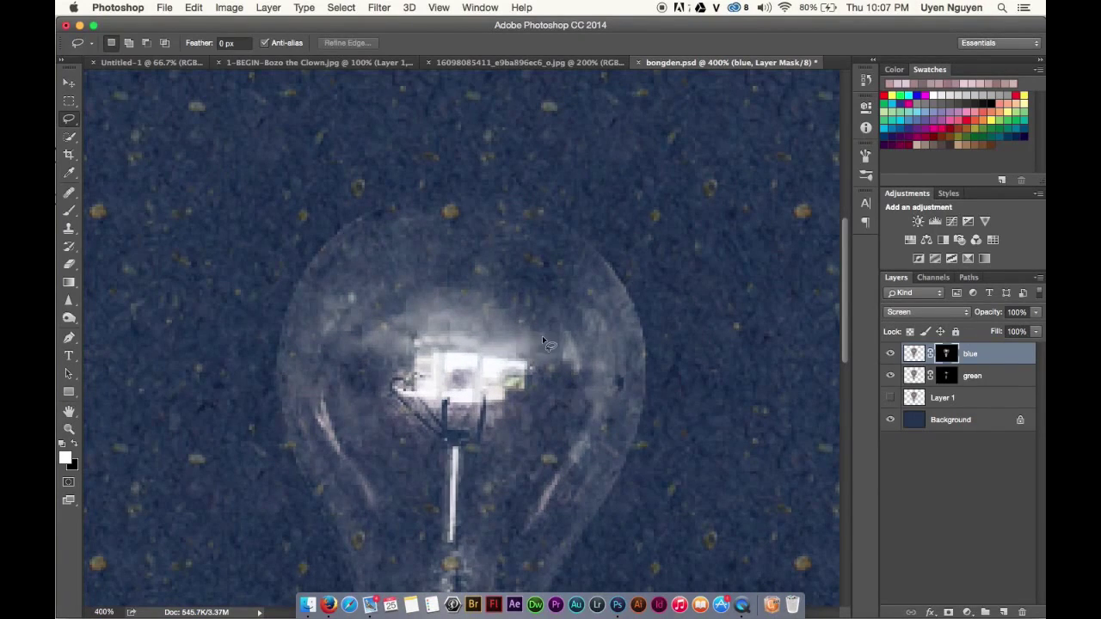
{"action": "key", "text": "b"}
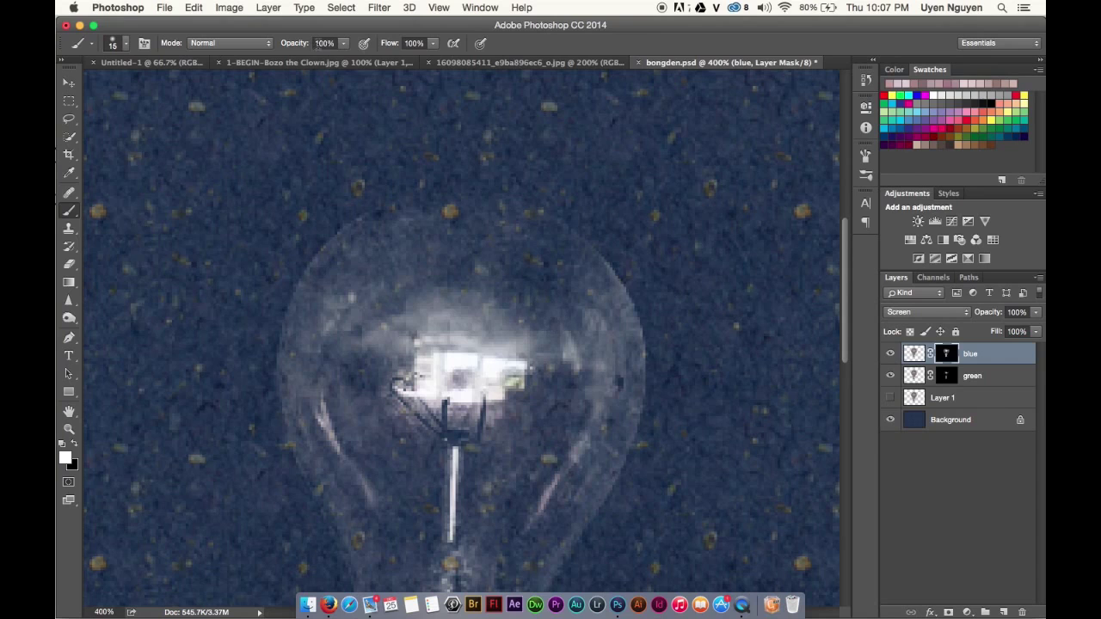
{"action": "type", "text": "5"}
{"action": "left_click", "coordinate": [890, 354]}
{"action": "left_click", "coordinate": [891, 354]}
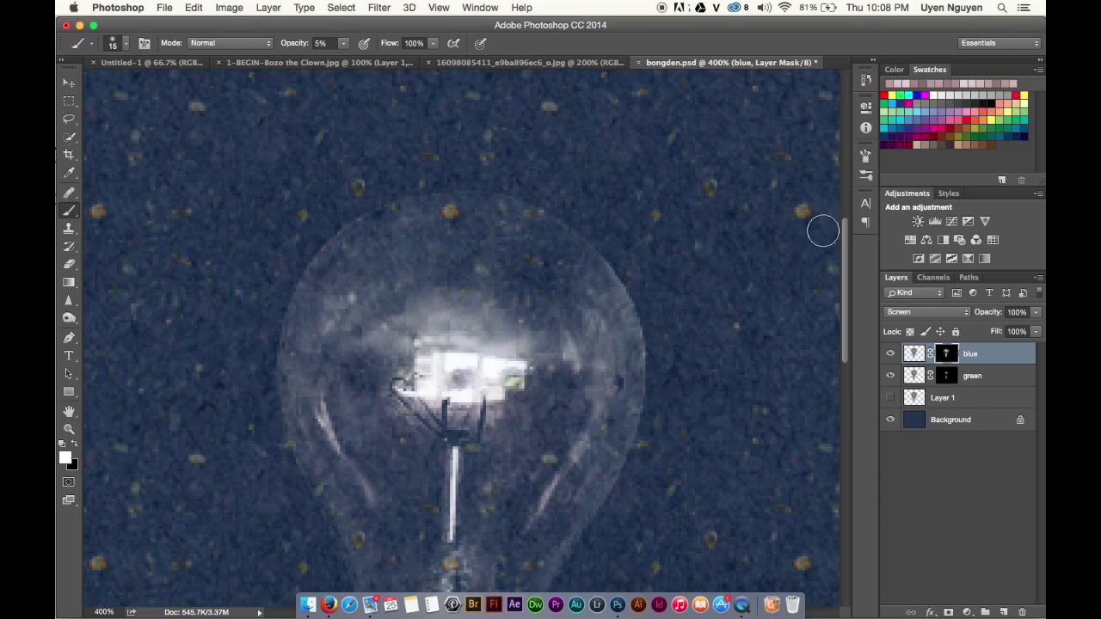
{"action": "key", "text": "super+minus"}
{"action": "key", "text": "super+minus"}
Rename Layer 1 to 'bong den' and make it visible.
{"action": "double_click", "coordinate": [953, 394]}
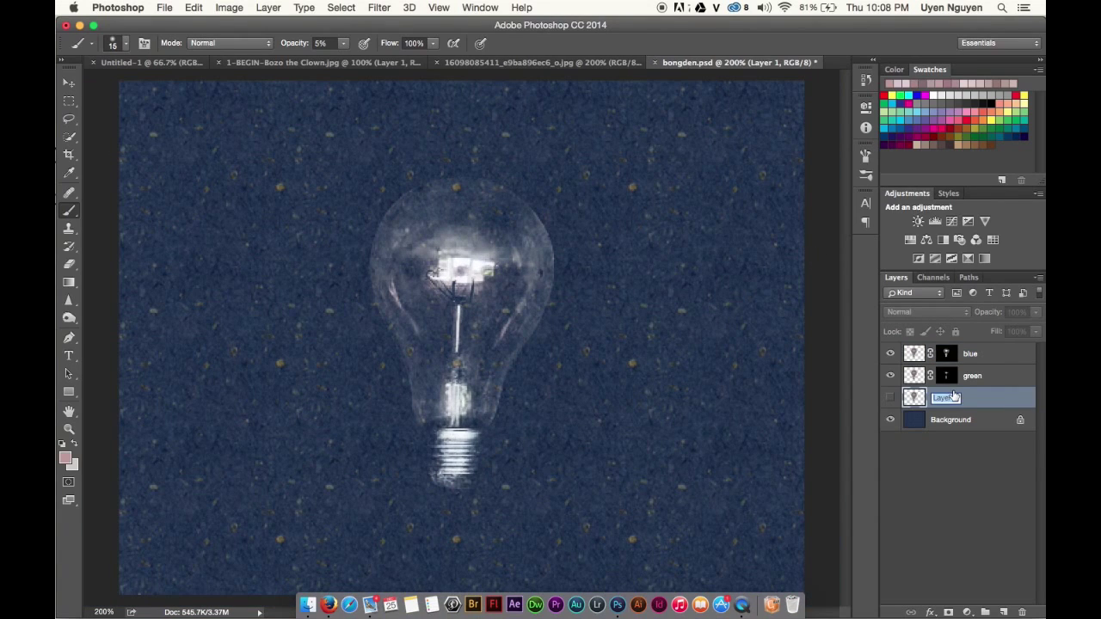
{"action": "type", "text": "bong den"}
{"action": "key", "text": "Return"}
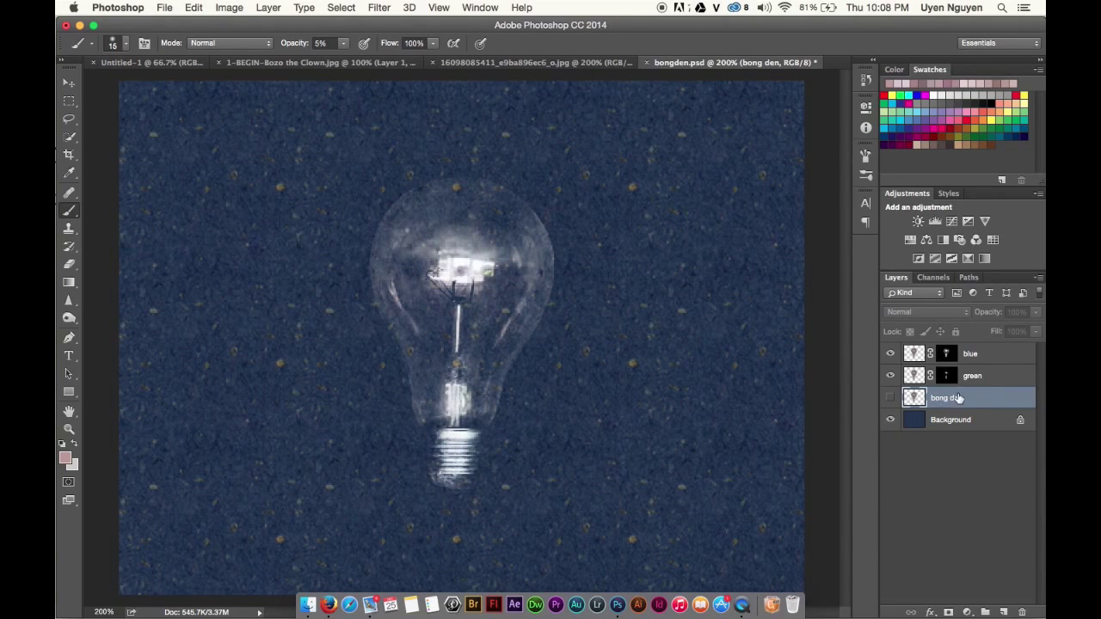
{"action": "left_click", "coordinate": [891, 398]}
{"action": "left_click", "coordinate": [891, 398]}
{"action": "left_click", "coordinate": [890, 398]}
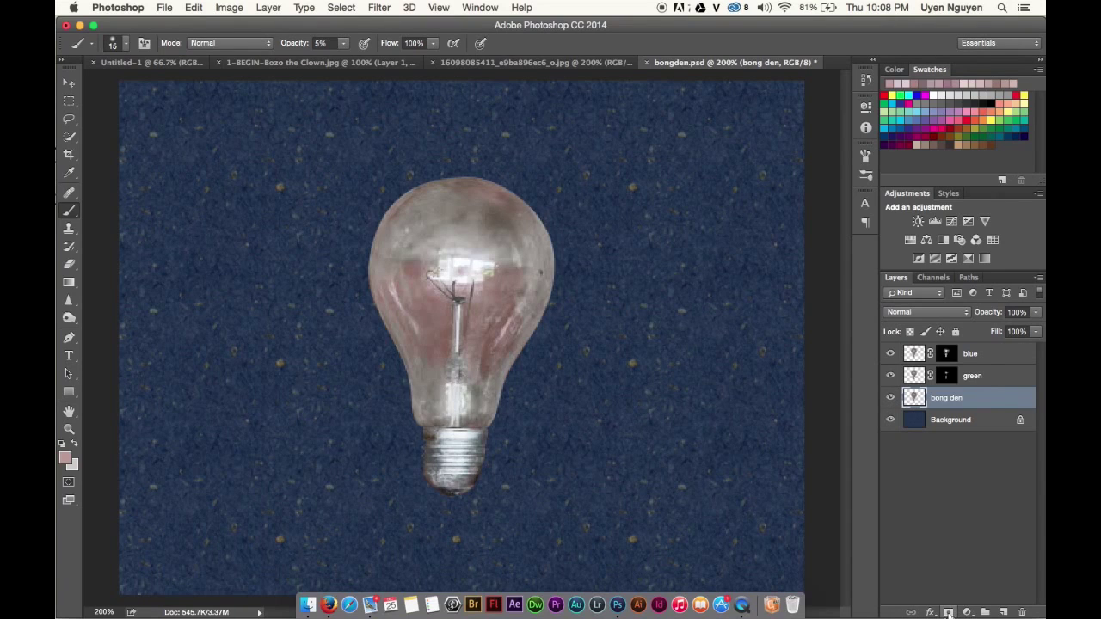
Add a black mask to 'bong den' and paint the metal base back in at 100% opacity.
{"action": "left_click", "coordinate": [949, 613], "text": "alt"}
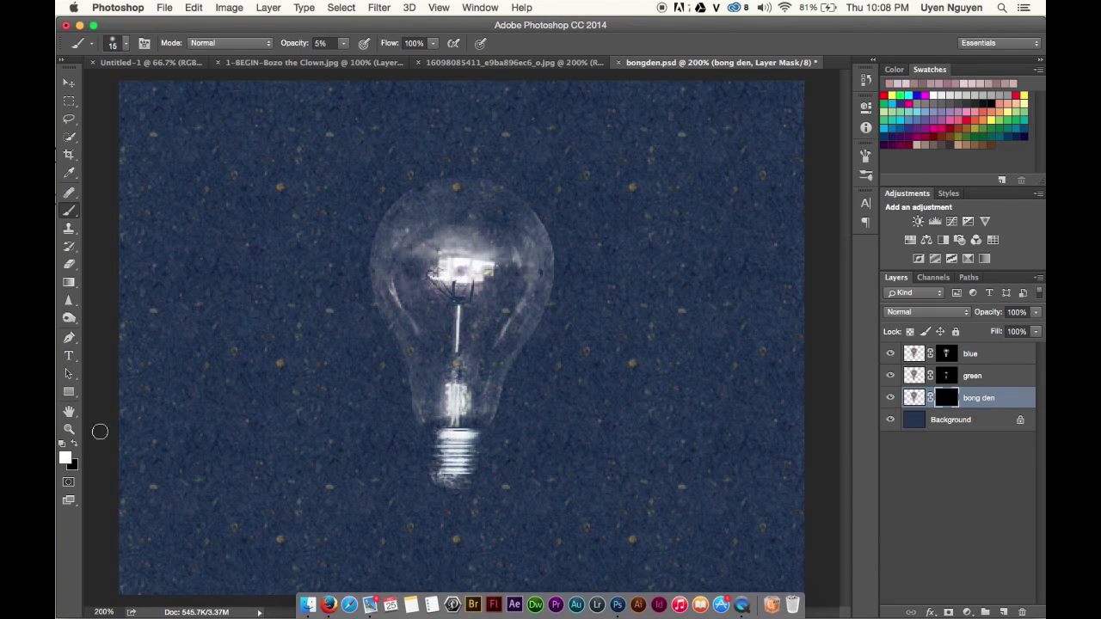
{"action": "left_click_drag", "start_coordinate": [342, 43], "coordinate": [420, 61]}
{"action": "key", "text": "bracketright"}
{"action": "left_click_drag", "start_coordinate": [454, 435], "coordinate": [451, 497]}
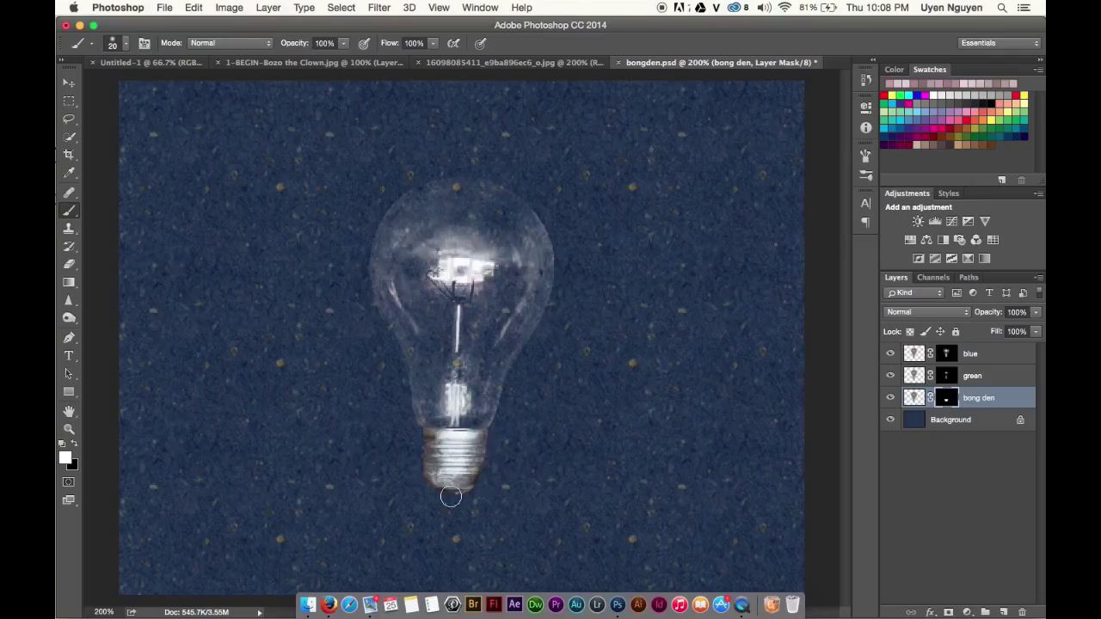
{"action": "key", "text": "super+1"}
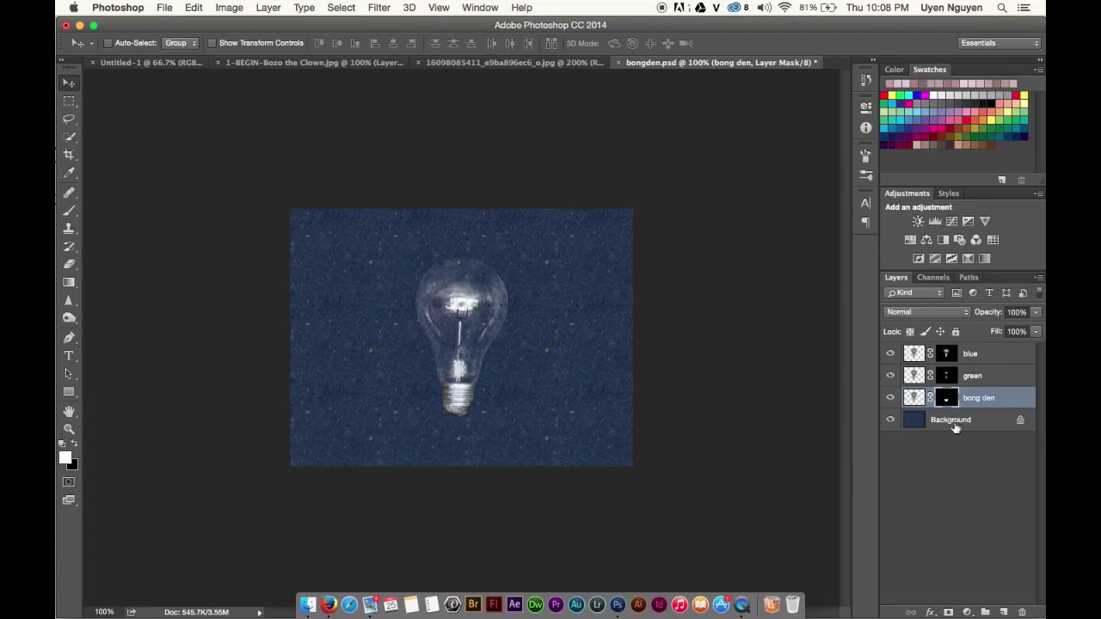
Group blue, green and 'bong den' into Group 1, expand it, and check the Channels list.
{"action": "left_click", "coordinate": [969, 354], "text": "shift"}
{"action": "key", "text": "super+g"}
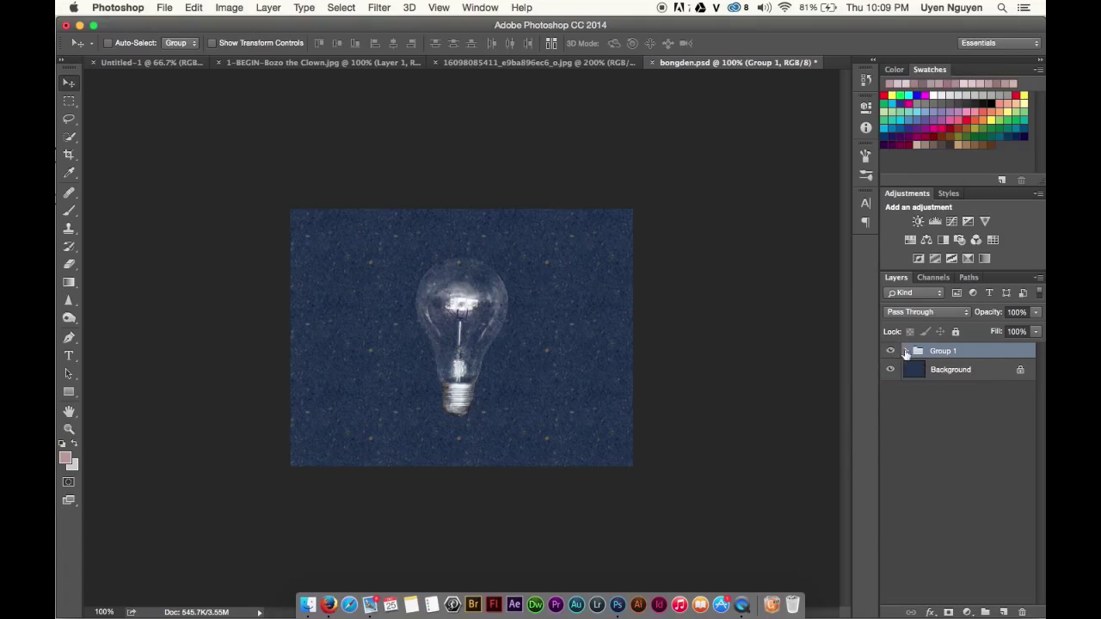
{"action": "left_click", "coordinate": [906, 352]}
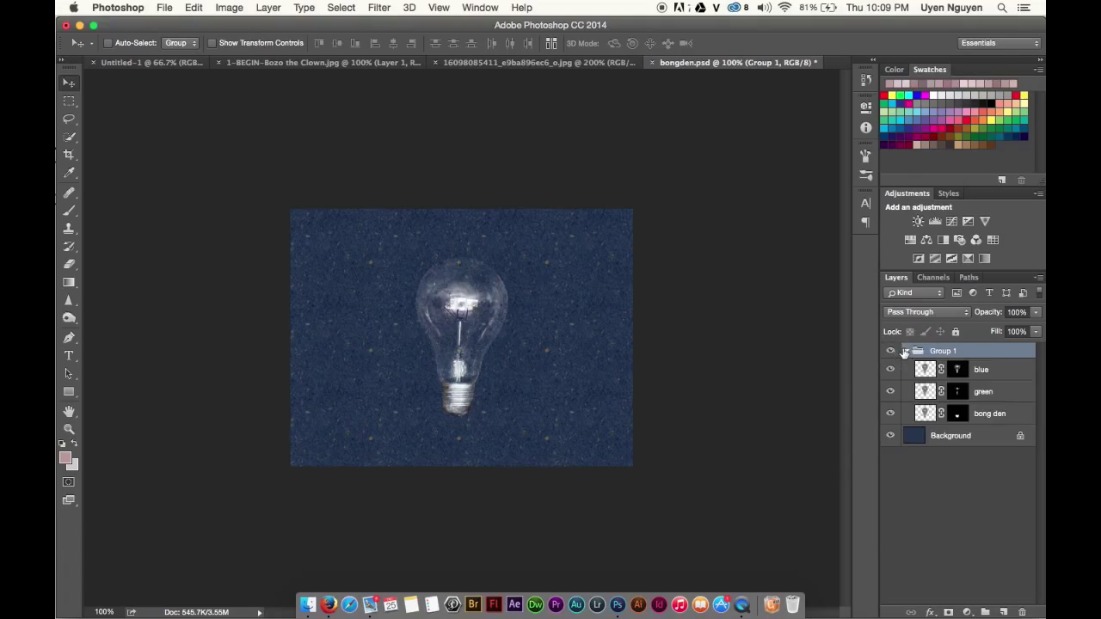
{"action": "left_click", "coordinate": [933, 278]}
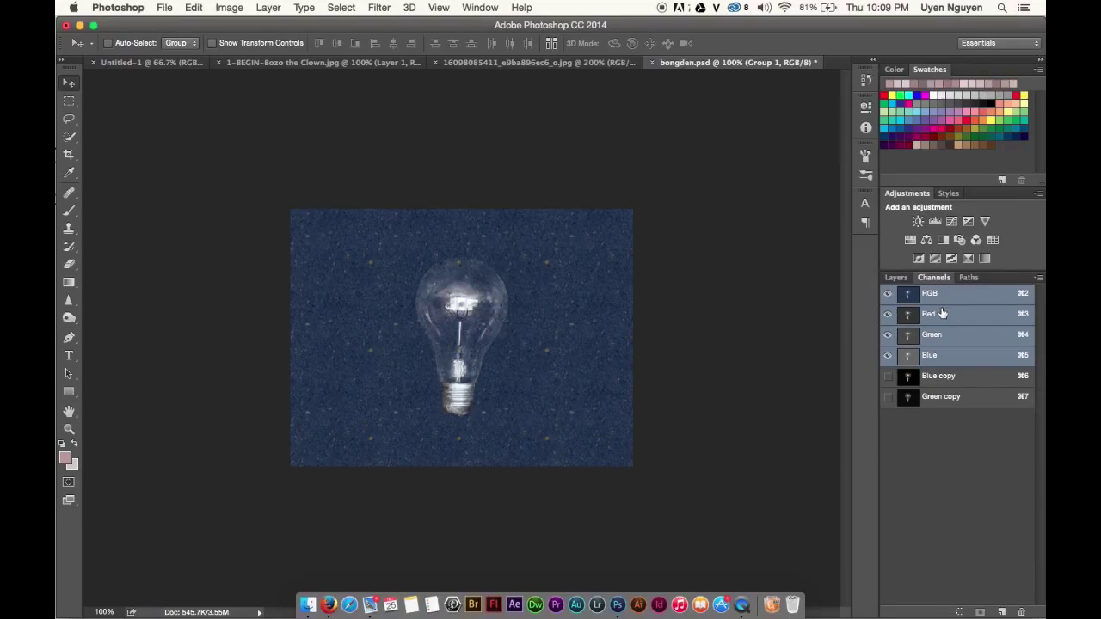
{"action": "left_click", "coordinate": [896, 278]}
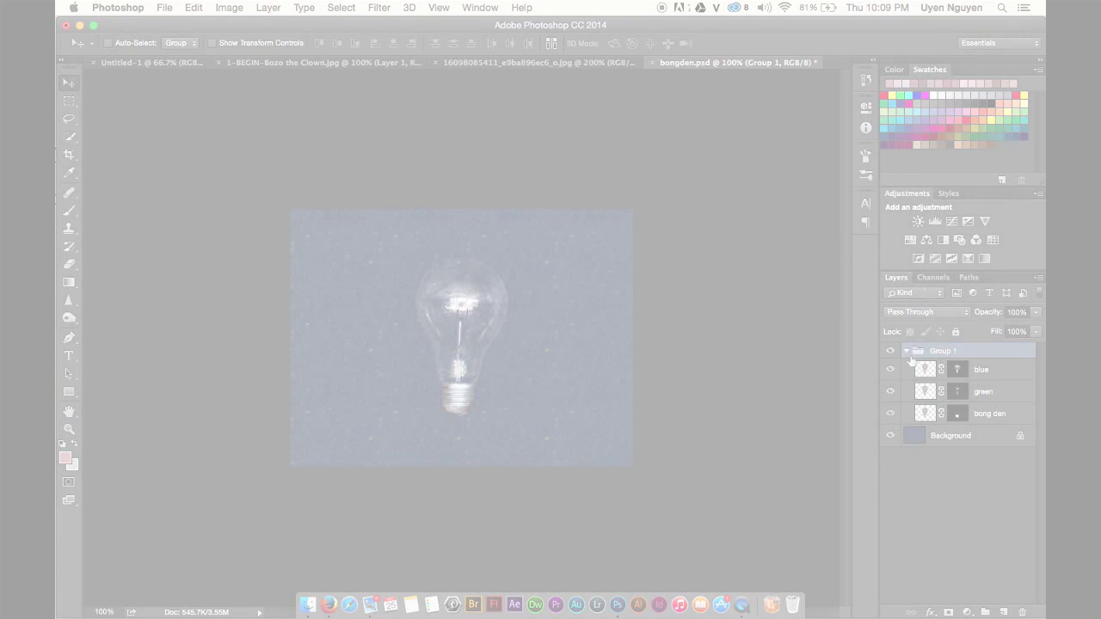